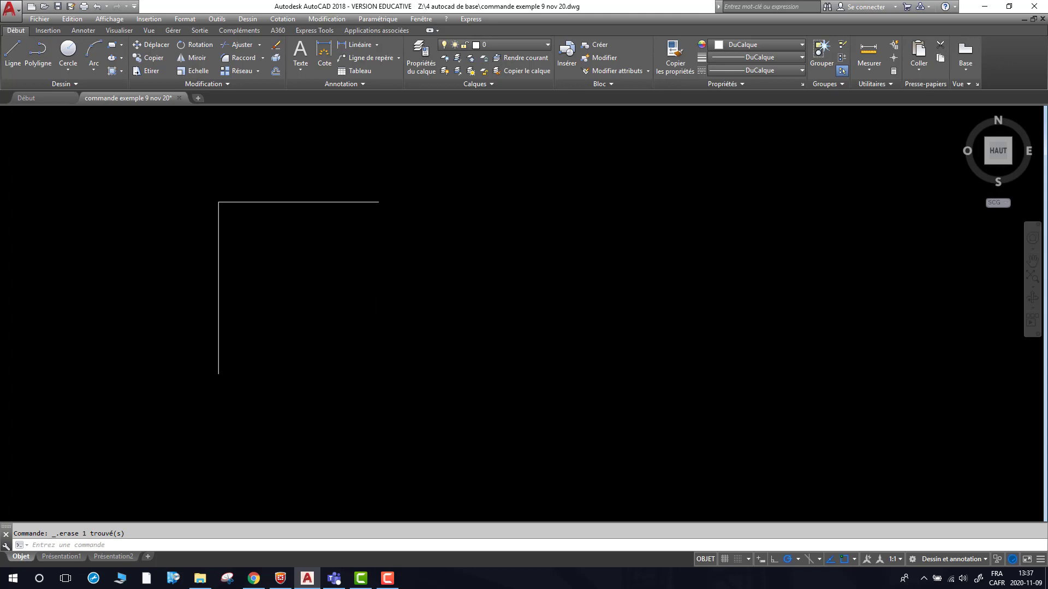
{"action": "scroll", "coordinate": [375, 327], "scroll_direction": "down", "scroll_amount": 4}
{"action": "mouse_move", "coordinate": [569, 348]}
{"action": "middle_mouse_down"}
{"action": "mouse_move", "coordinate": [534, 349]}
{"action": "mouse_move", "coordinate": [423, 394]}
{"action": "middle_mouse_up"}
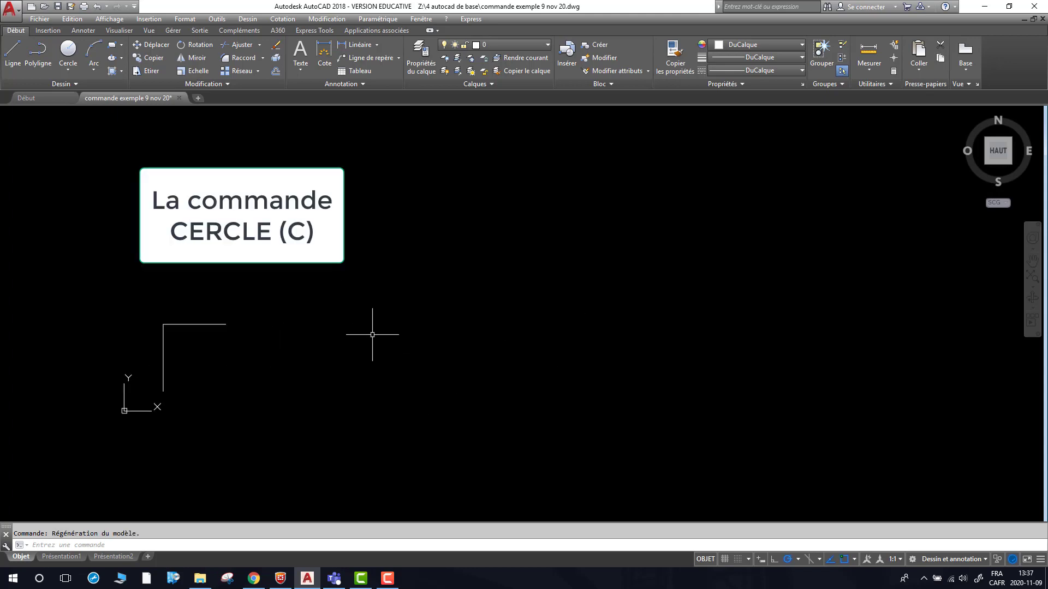
{"action": "key", "text": "Return"}
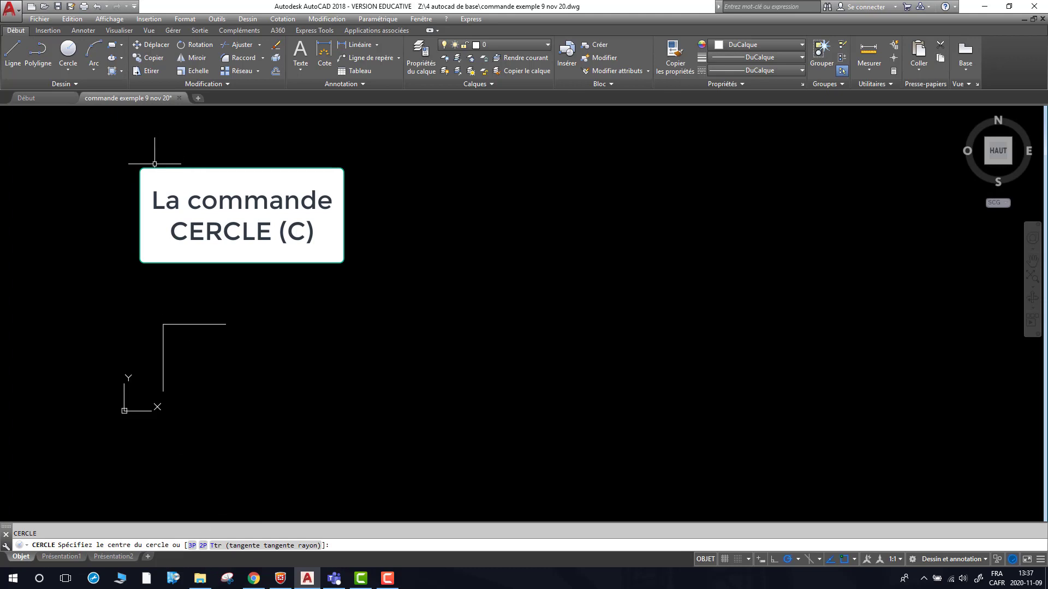
{"action": "key", "text": "Escape"}
{"action": "left_click", "coordinate": [72, 68]}
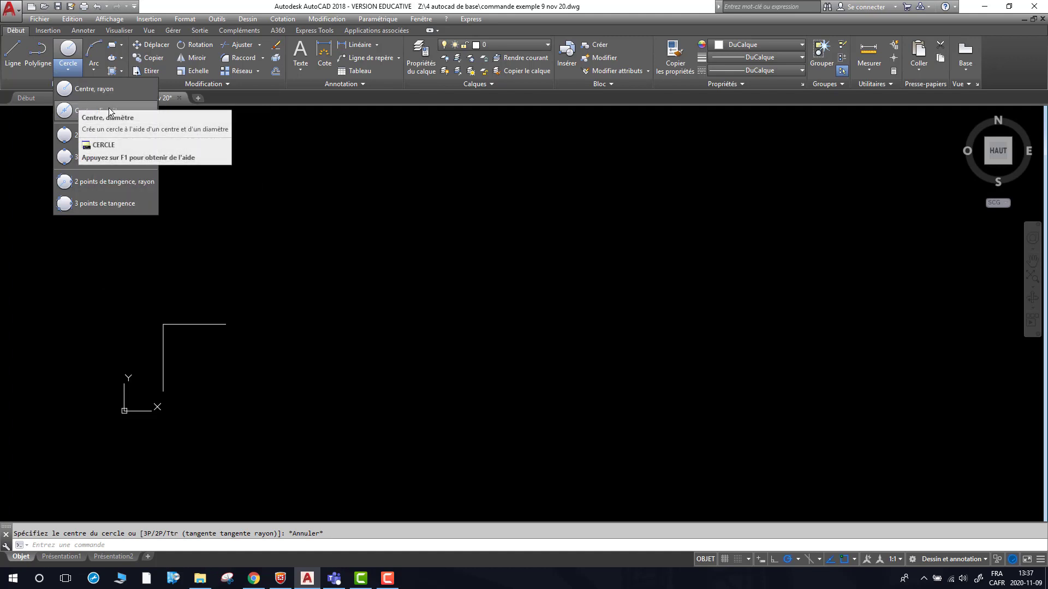
{"action": "key", "text": "Escape"}
{"action": "key", "text": "Escape"}
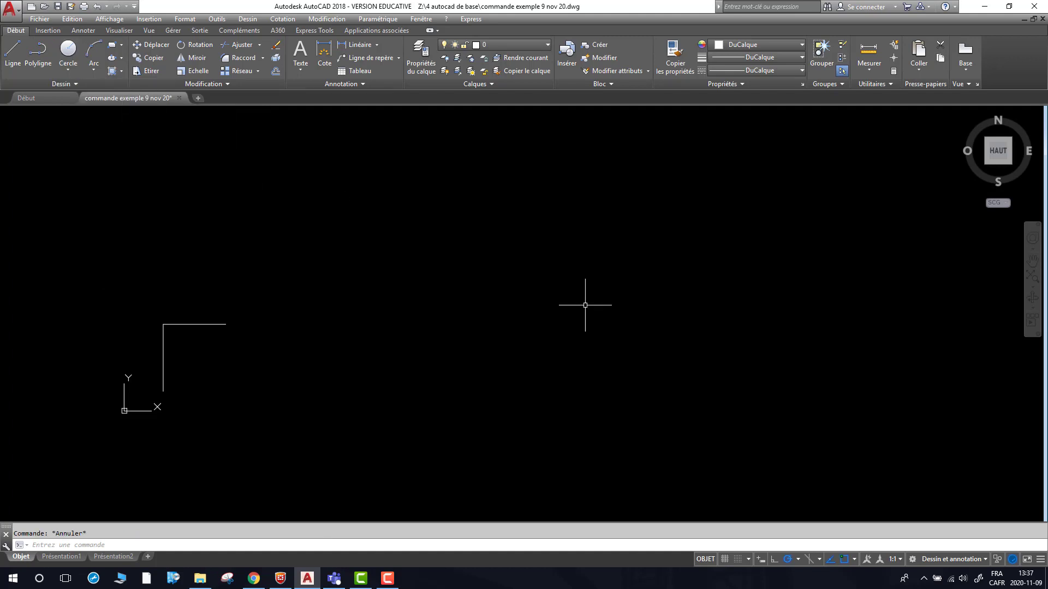
Draw a circle with a radius of 50 in the empty area to the right of the two joined lines
{"action": "key", "text": "Return"}
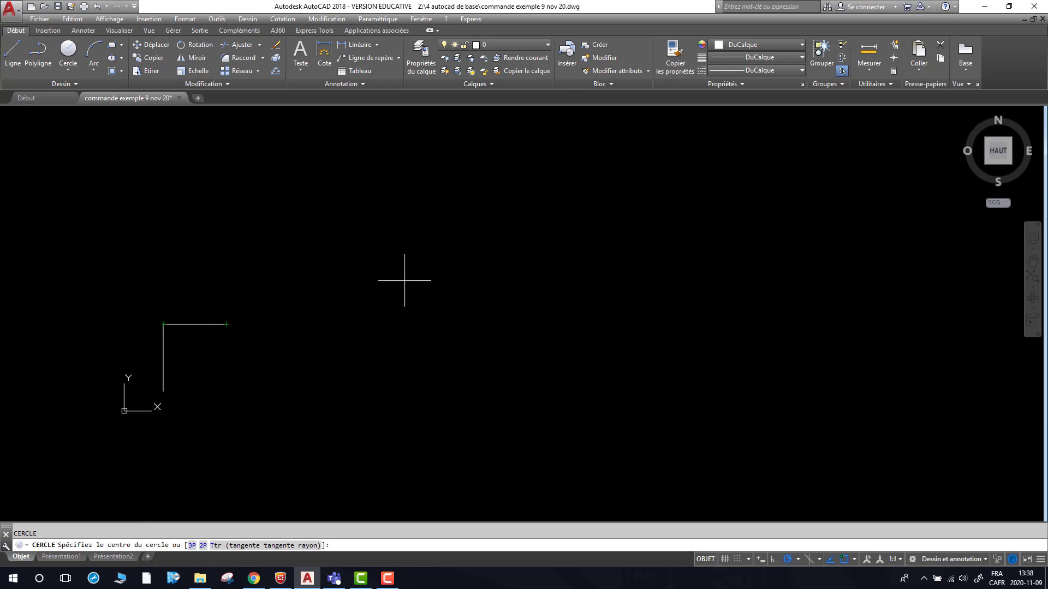
{"action": "left_click", "coordinate": [436, 282]}
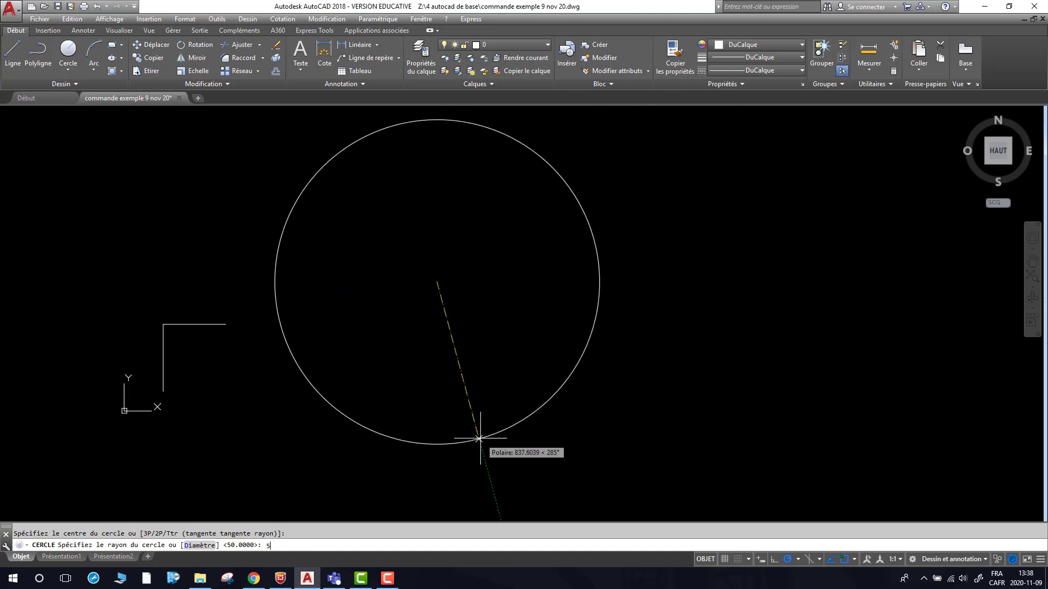
{"action": "key", "text": "Return"}
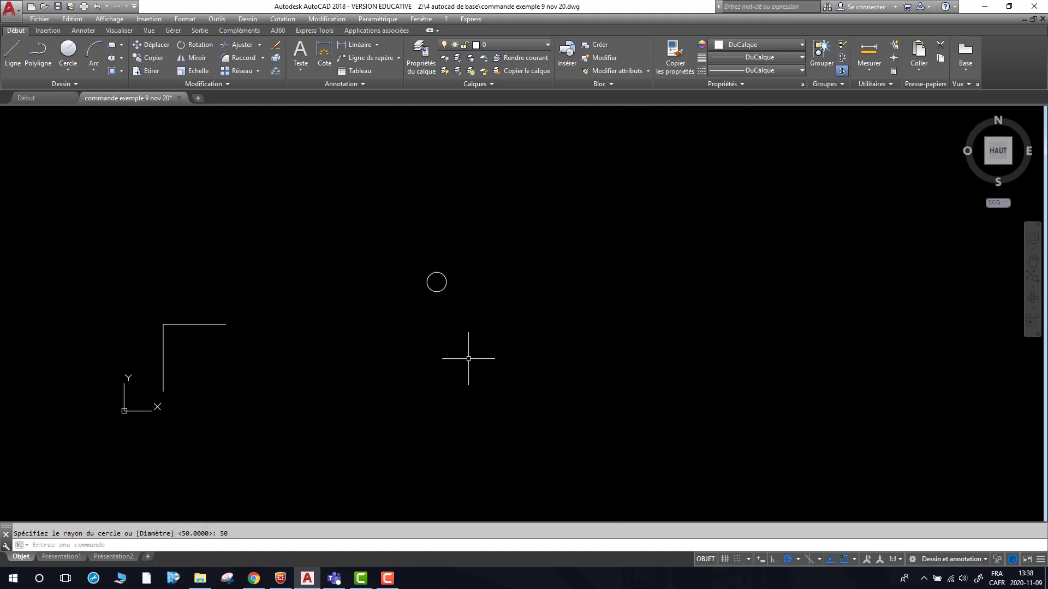
{"action": "scroll", "coordinate": [440, 270], "scroll_direction": "up", "scroll_amount": 12}
{"action": "scroll", "coordinate": [344, 227], "scroll_direction": "down", "scroll_amount": 2}
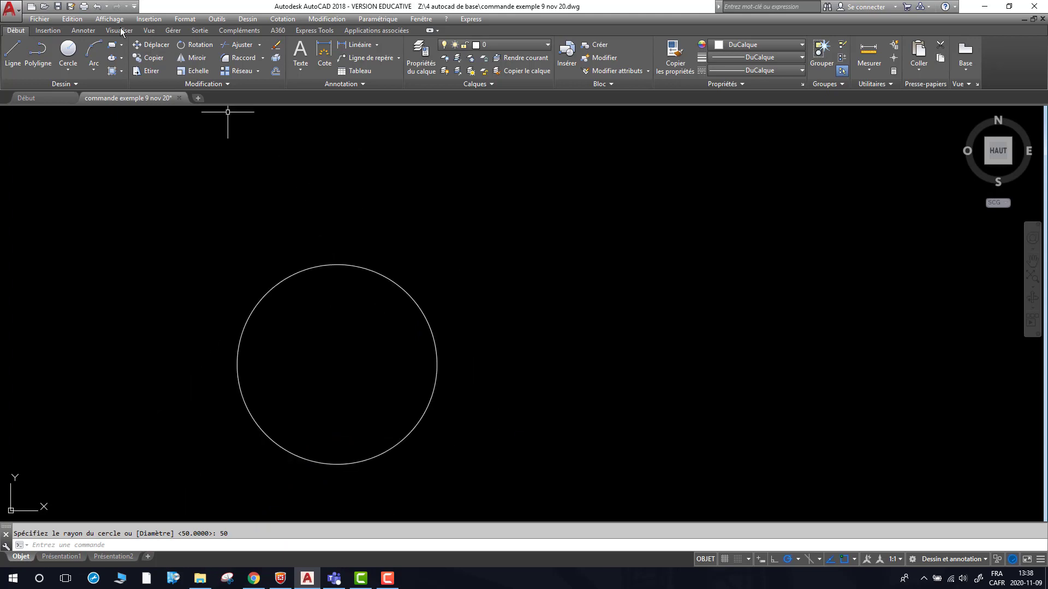
Add a horizontal linear dimension above the circle, from its centre to its right quadrant
{"action": "left_click", "coordinate": [77, 31]}
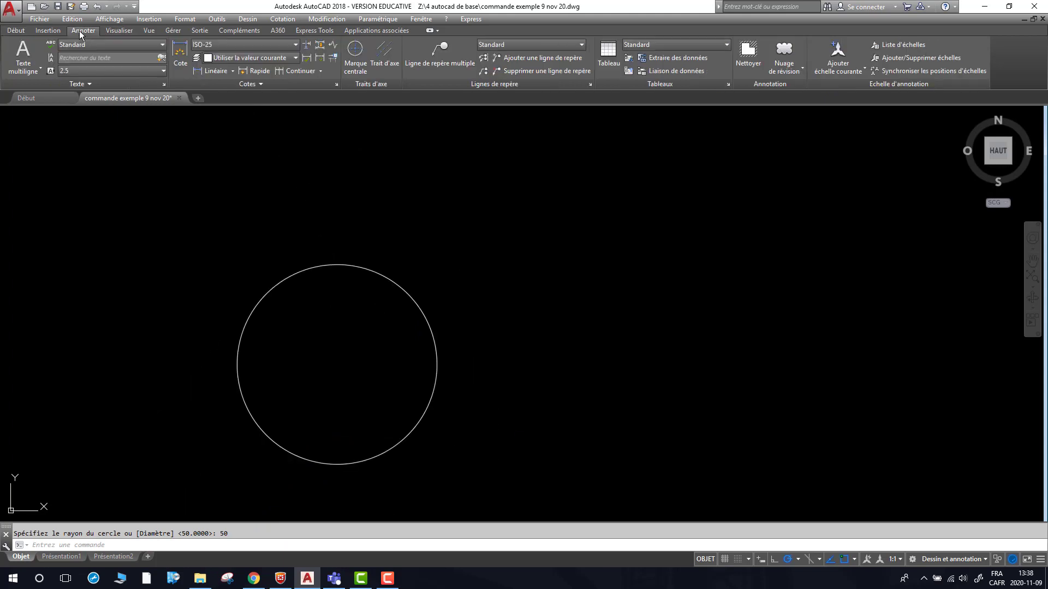
{"action": "left_click", "coordinate": [210, 71]}
{"action": "left_click", "coordinate": [336, 364]}
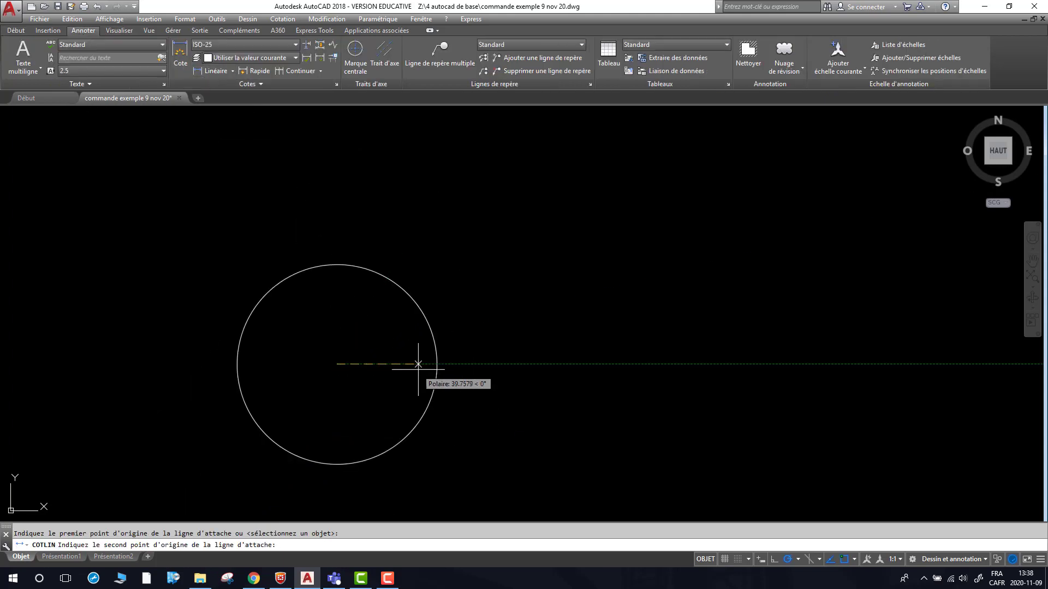
{"action": "left_click", "coordinate": [437, 364]}
{"action": "left_click", "coordinate": [386, 231]}
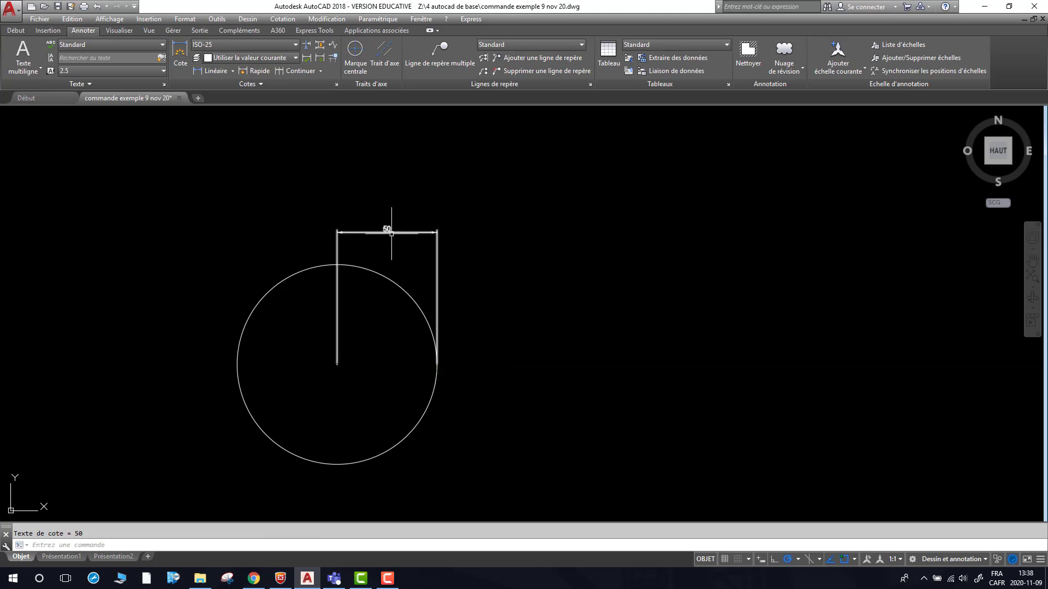
{"action": "scroll", "coordinate": [388, 228], "scroll_direction": "up", "scroll_amount": 2}
{"action": "scroll", "coordinate": [360, 298], "scroll_direction": "down", "scroll_amount": 2}
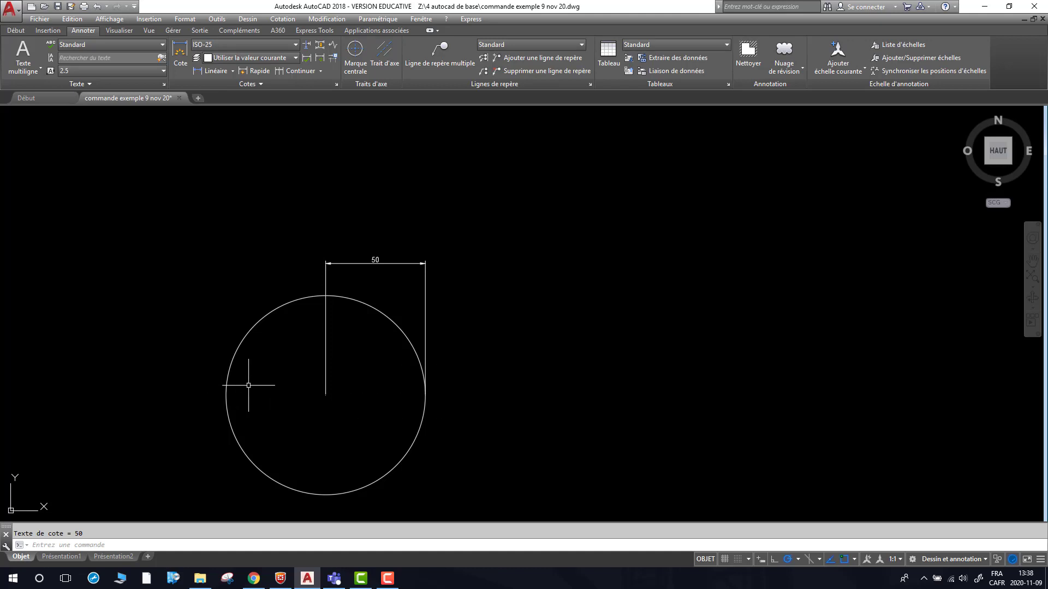
Draw a second circle to the right of the dimensioned one, using the Diameter option with a value of 100
{"action": "middle_click_drag", "start_coordinate": [513, 398], "coordinate": [437, 351]}
{"action": "scroll", "coordinate": [437, 349], "scroll_direction": "down", "scroll_amount": 2}
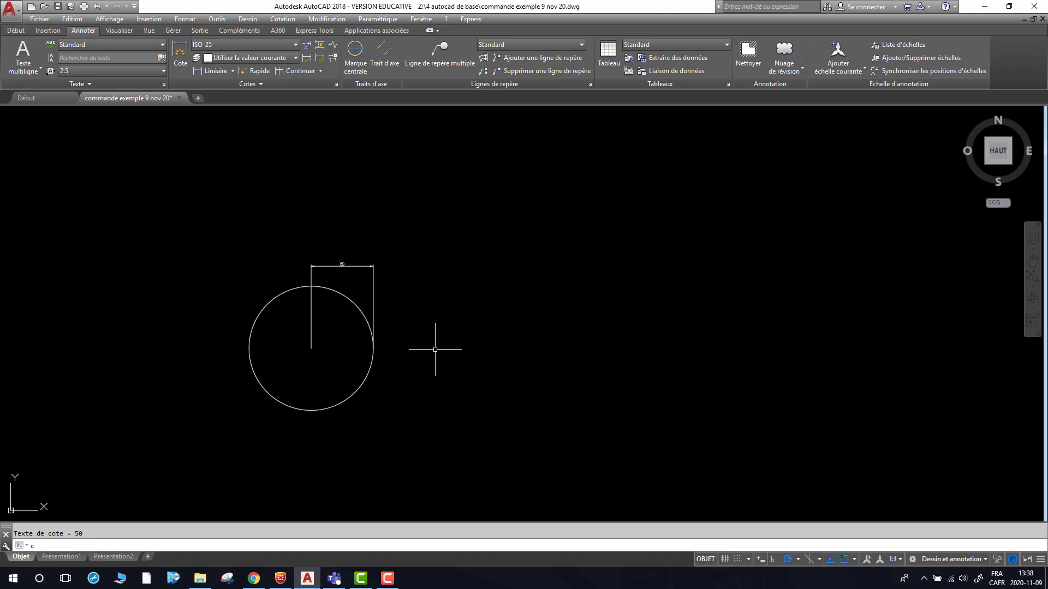
{"action": "key", "text": "Return"}
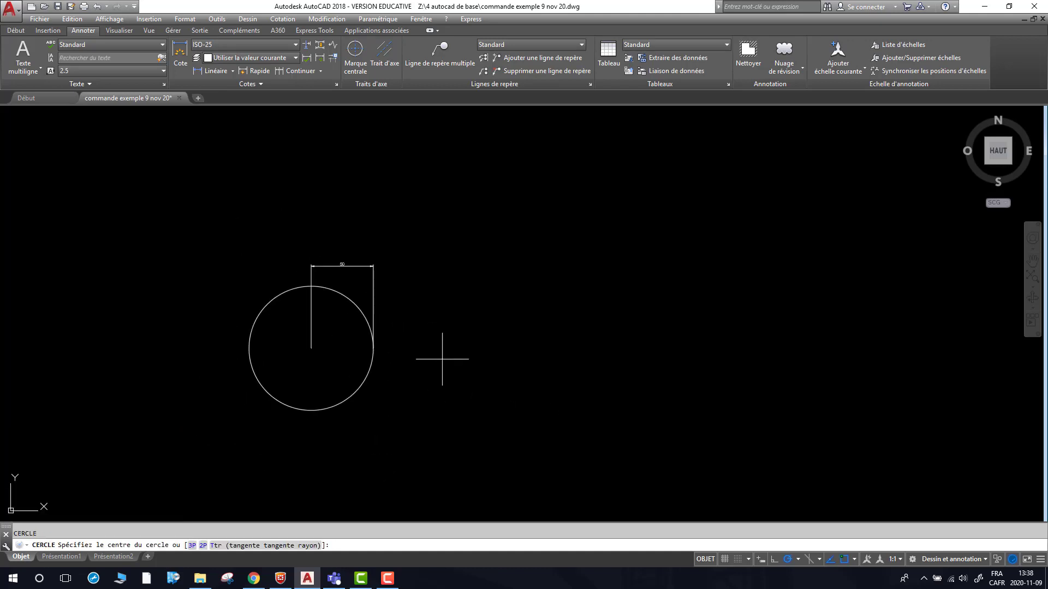
{"action": "left_click", "coordinate": [513, 350]}
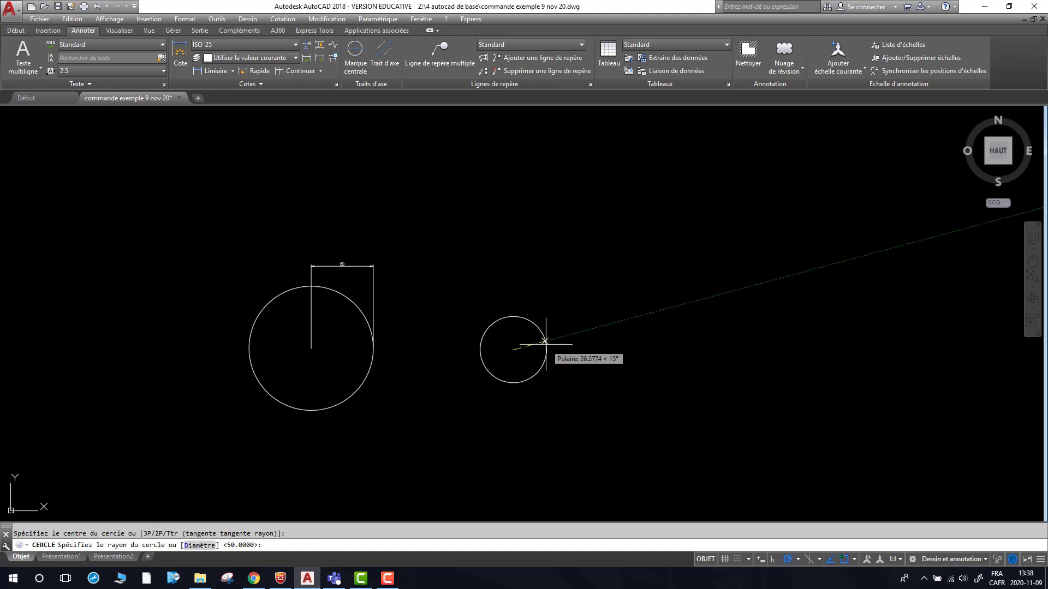
{"action": "key", "text": "Return"}
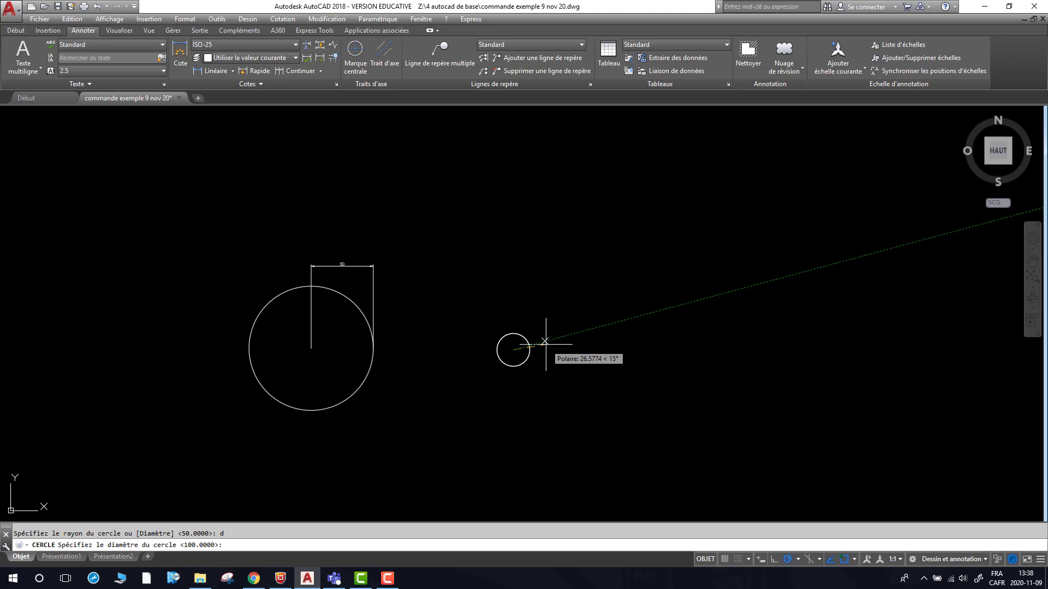
{"action": "type", "text": "100"}
{"action": "key", "text": "Return"}
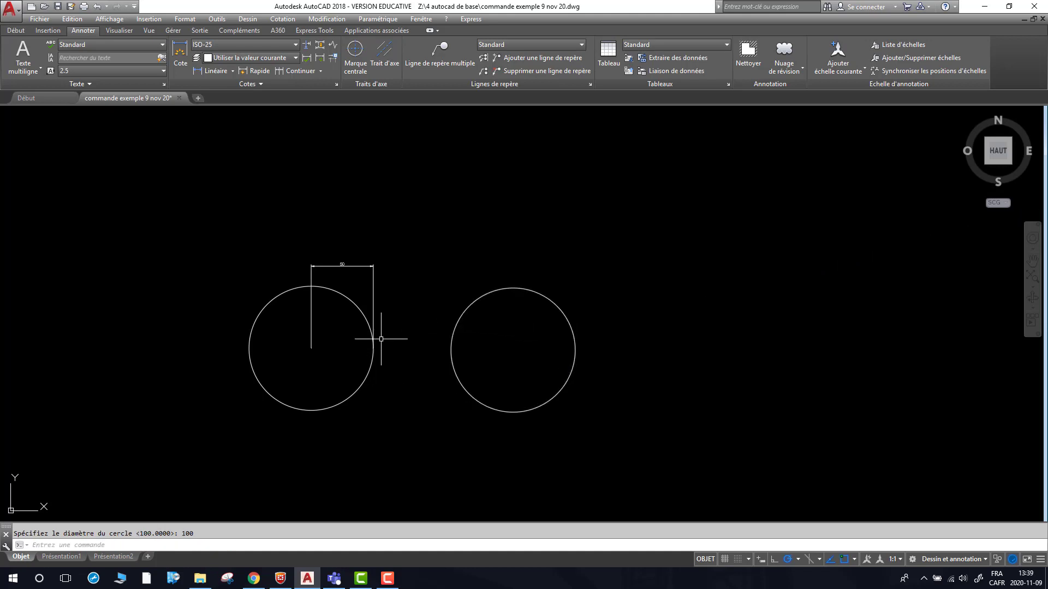
Add a linear dimension above the second circle, spanning from its left quadrant to its right quadrant
{"action": "left_click", "coordinate": [212, 71]}
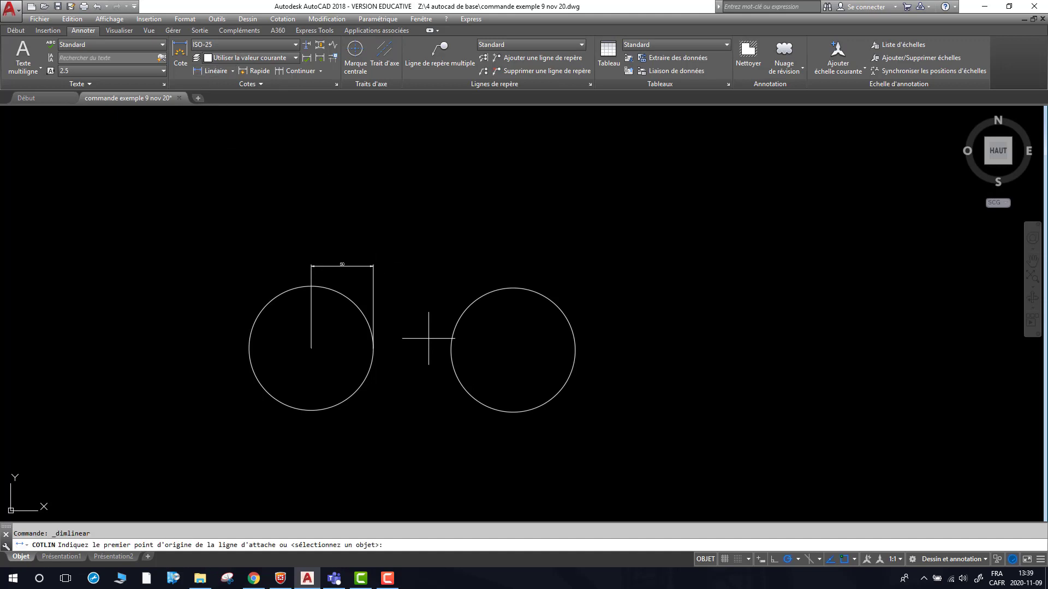
{"action": "left_click", "coordinate": [454, 351]}
{"action": "left_click", "coordinate": [576, 349]}
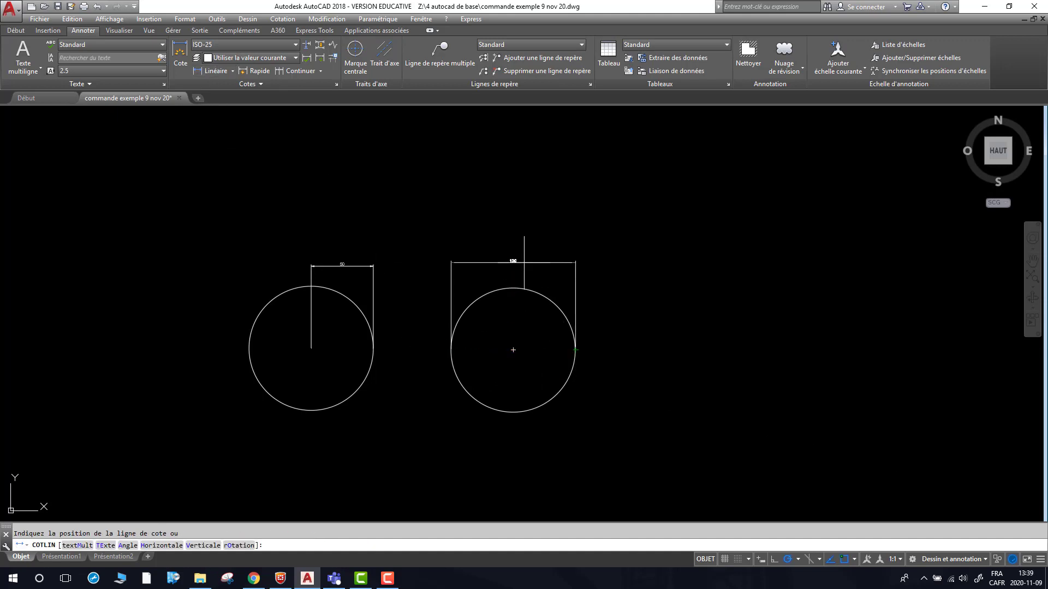
{"action": "left_click", "coordinate": [523, 262]}
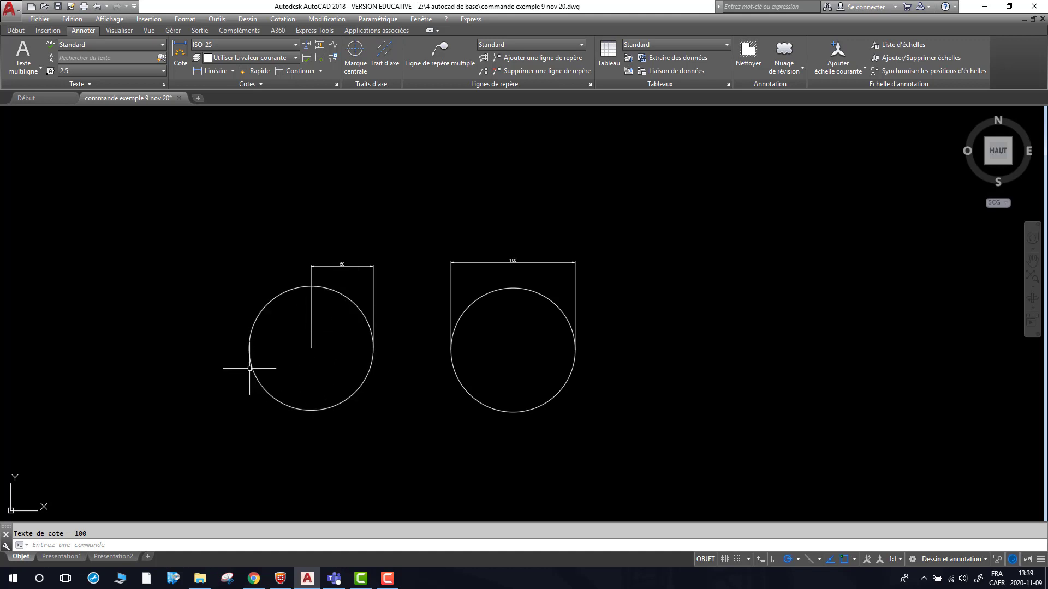
Draw a three-point (3P) circle through the two free ends and the corner of the joined lines, and erase it
{"action": "scroll", "coordinate": [249, 369], "scroll_direction": "down", "scroll_amount": 6}
{"action": "middle_click_drag", "start_coordinate": [216, 384], "coordinate": [485, 313]}
{"action": "middle_click_drag", "start_coordinate": [166, 407], "coordinate": [365, 358]}
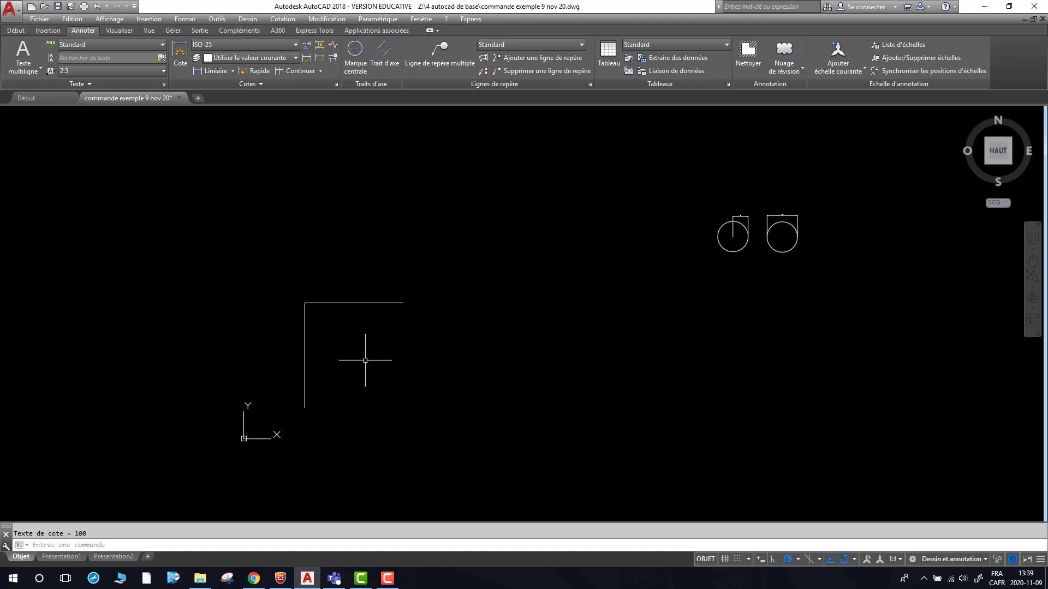
{"action": "type", "text": "c"}
{"action": "key", "text": "Return"}
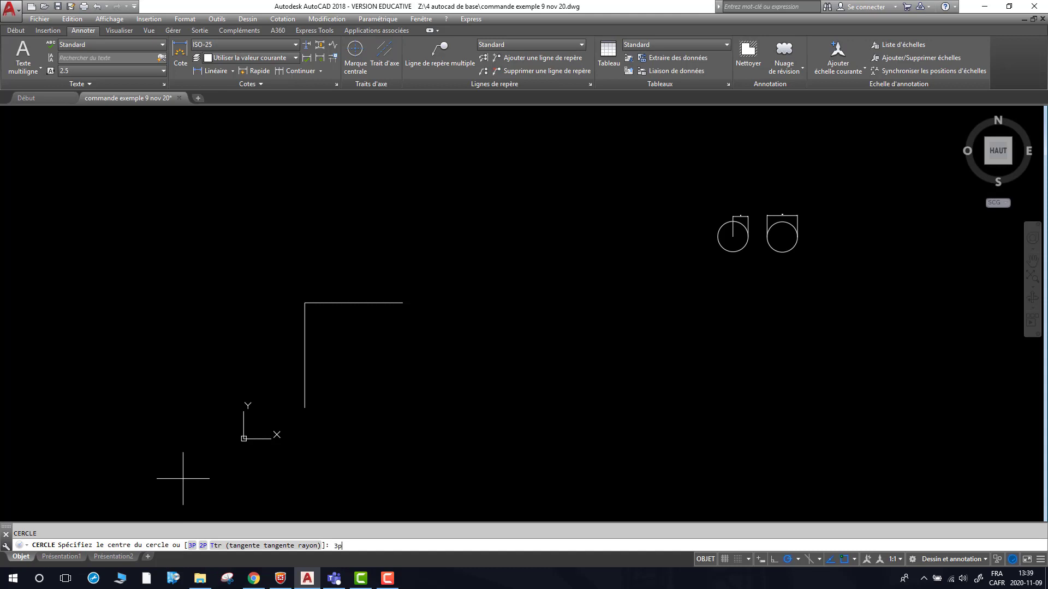
{"action": "key", "text": "Return"}
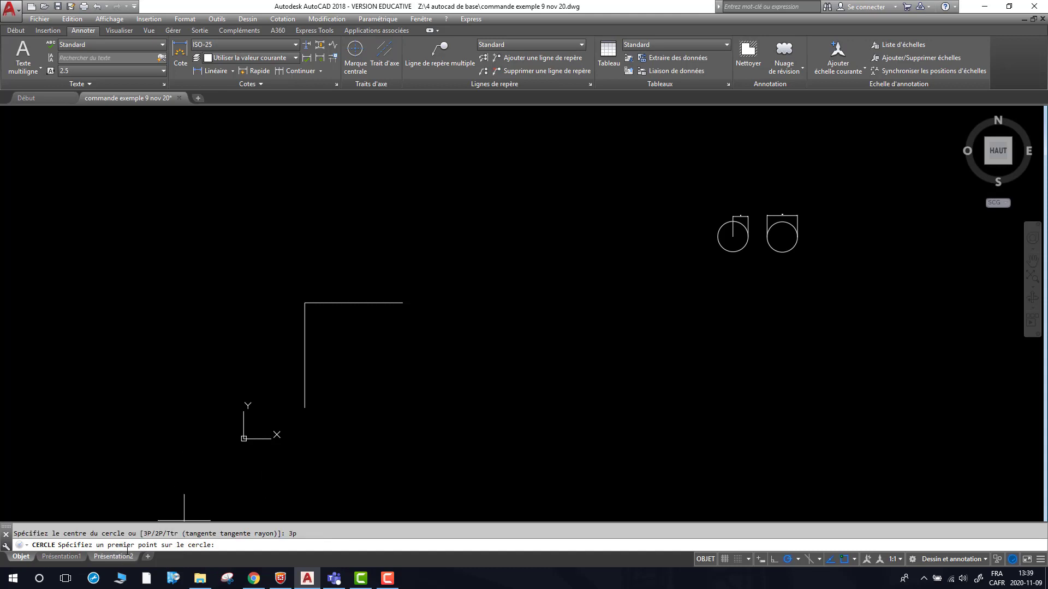
{"action": "left_click", "coordinate": [305, 408]}
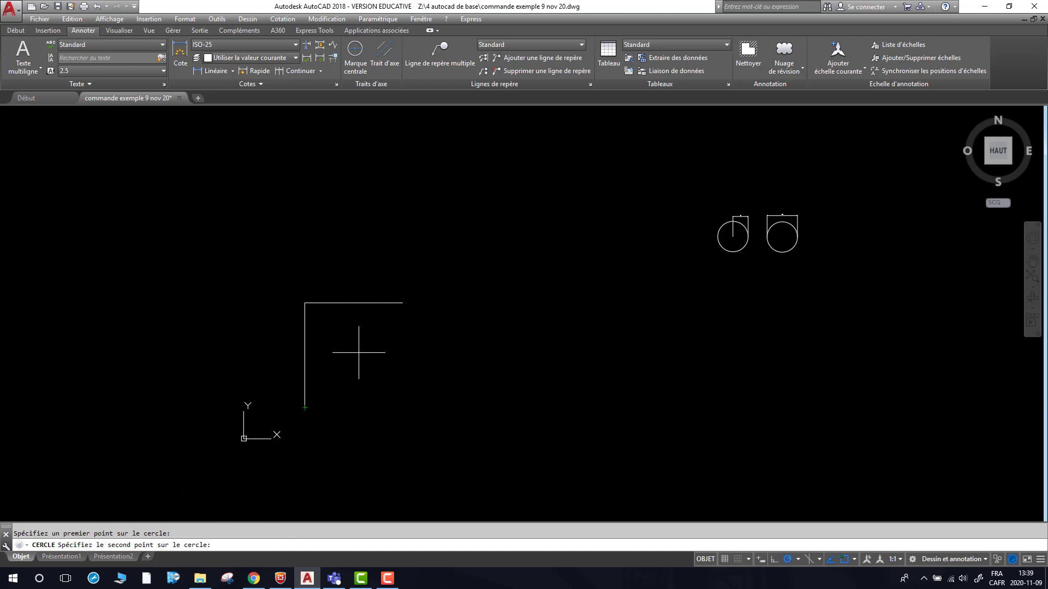
{"action": "left_click", "coordinate": [403, 302]}
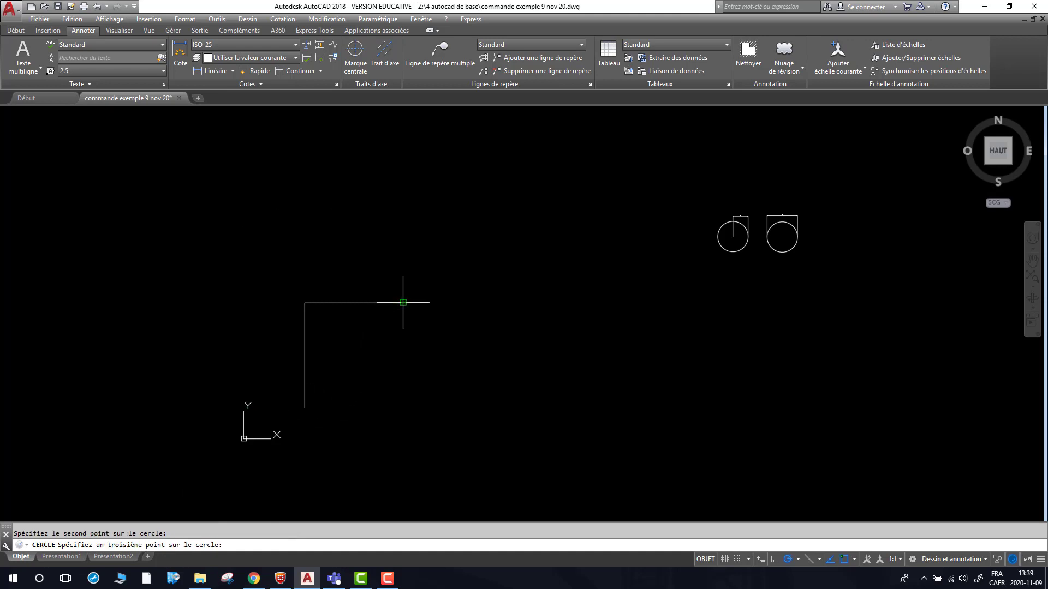
{"action": "left_click", "coordinate": [305, 302]}
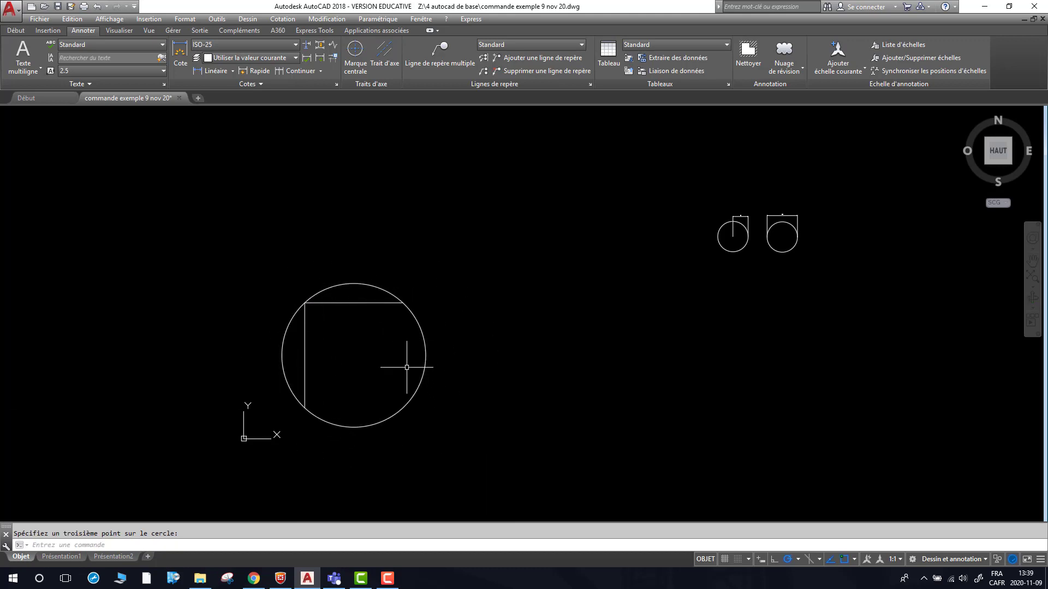
{"action": "left_click", "coordinate": [416, 397]}
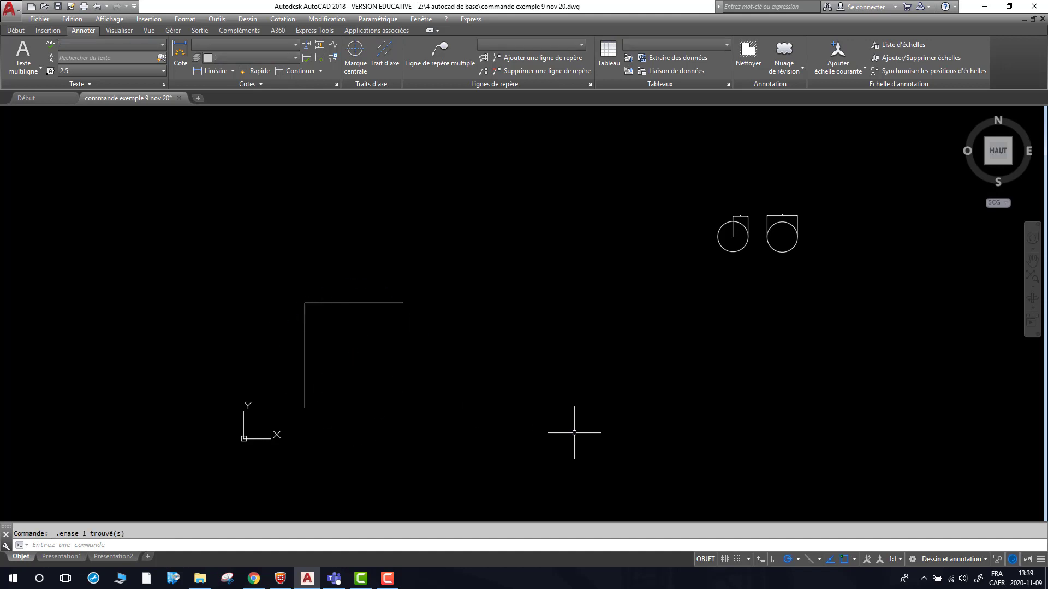
{"action": "key", "text": "Delete"}
Draw a tangent-tangent-radius (Ttr) circle touching the vertical and horizontal lines, with a radius of 250
{"action": "type", "text": "c"}
{"action": "key", "text": "Return"}
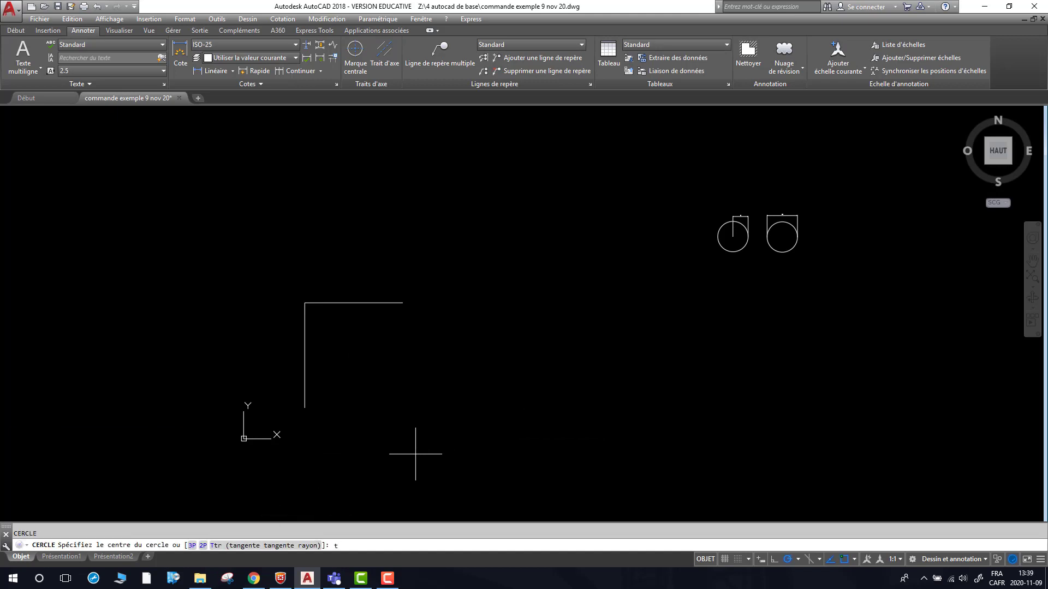
{"action": "type", "text": "t"}
{"action": "key", "text": "Return"}
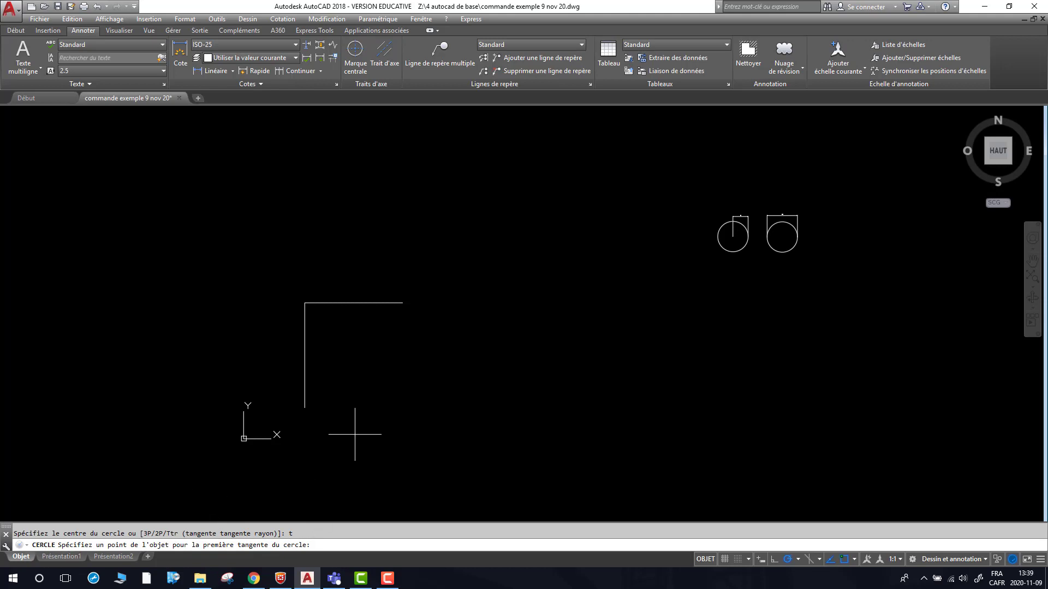
{"action": "left_click", "coordinate": [304, 343]}
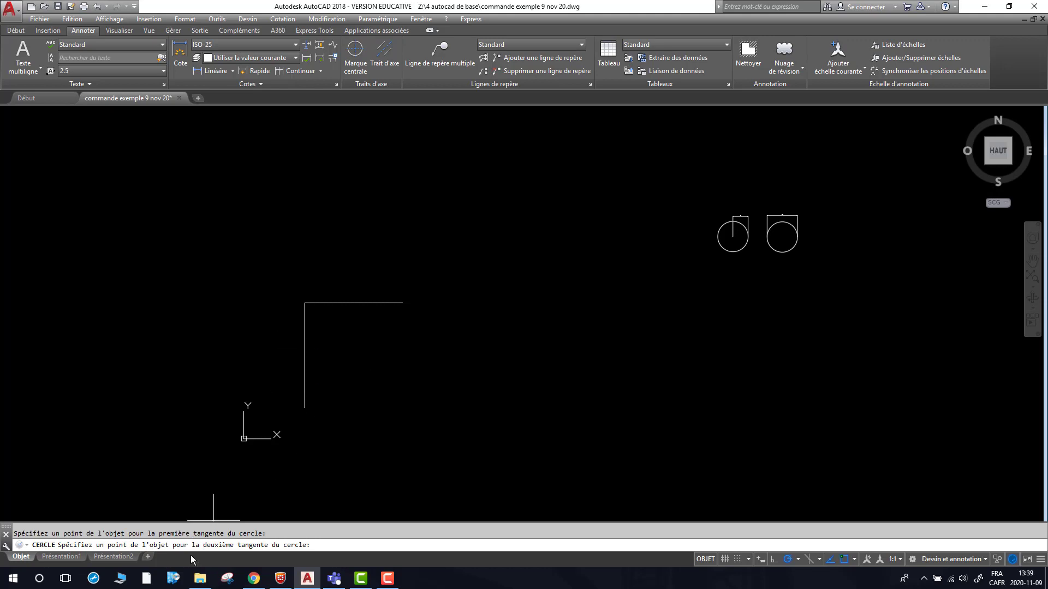
{"action": "left_click", "coordinate": [357, 303]}
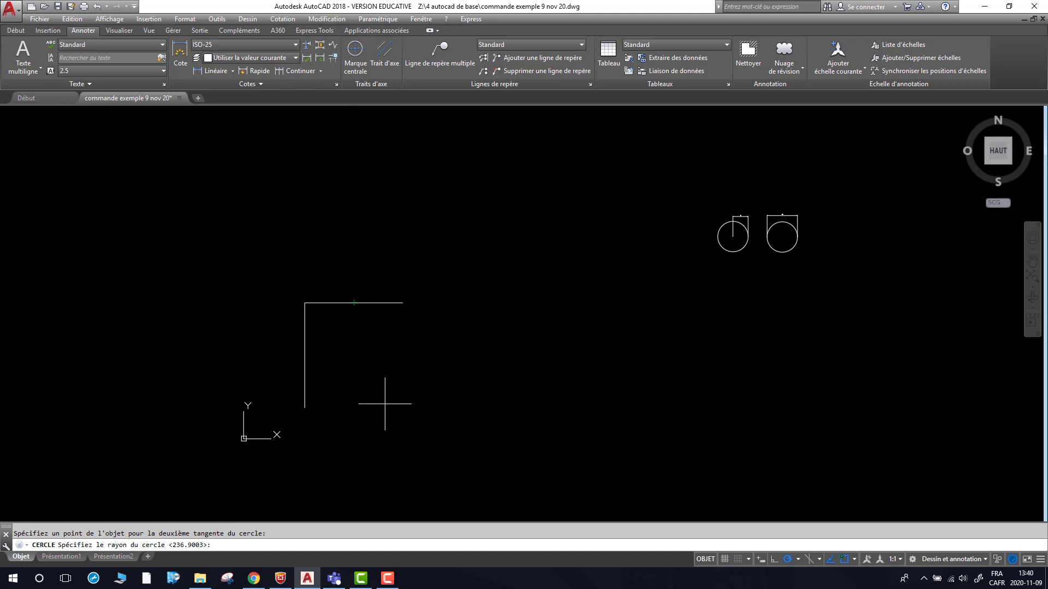
{"action": "type", "text": "250"}
{"action": "key", "text": "Return"}
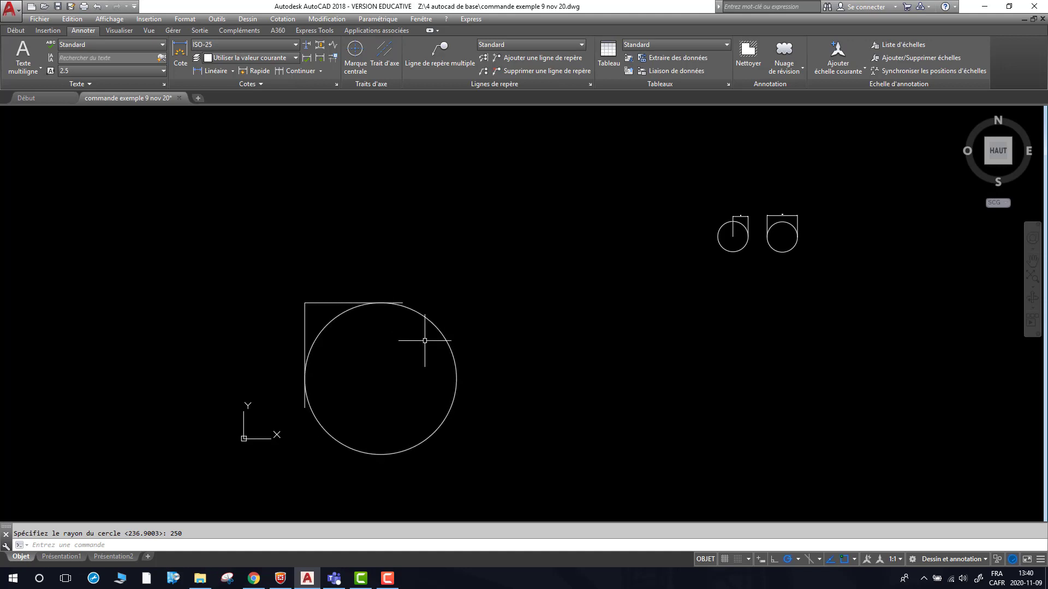
Erase the circle tangent to the two joined lines
{"action": "scroll", "coordinate": [420, 340], "scroll_direction": "down", "scroll_amount": 4}
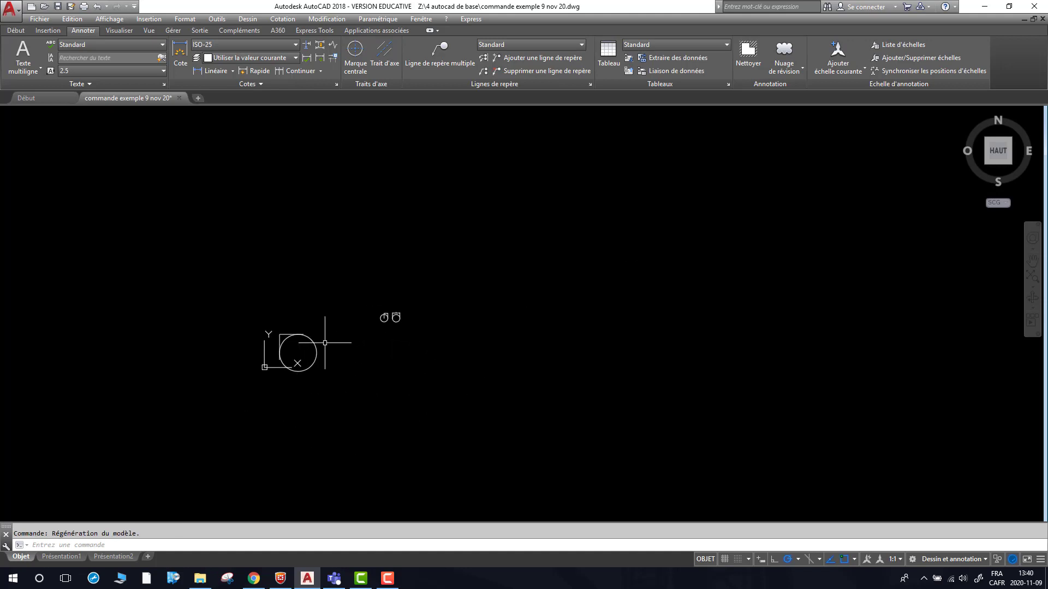
{"action": "scroll", "coordinate": [280, 341], "scroll_direction": "up", "scroll_amount": 4}
{"action": "middle_click_drag", "start_coordinate": [279, 342], "coordinate": [367, 333]}
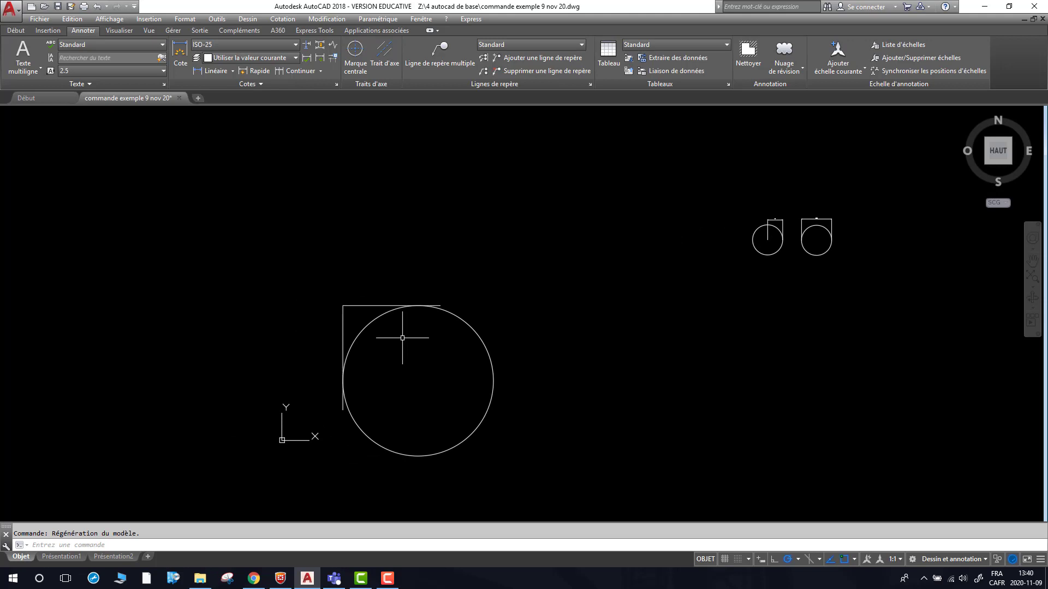
{"action": "left_click", "coordinate": [364, 327]}
{"action": "key", "text": "Delete"}
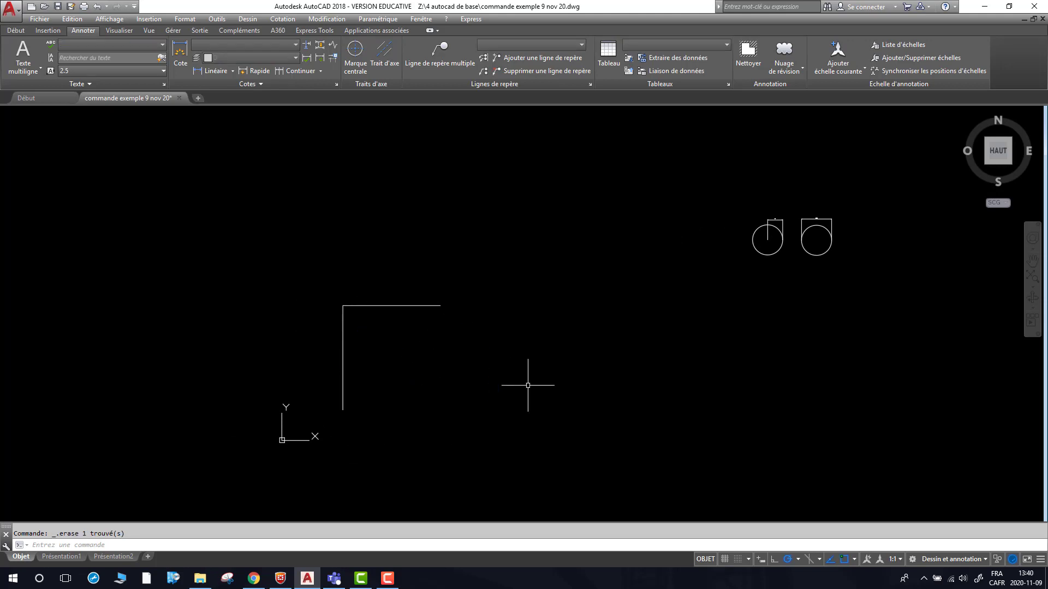
Divide the horizontal line into 5 equal segments with the DIVISER command
{"action": "scroll", "coordinate": [384, 324], "scroll_direction": "up", "scroll_amount": 4}
{"action": "scroll", "coordinate": [409, 370], "scroll_direction": "down", "scroll_amount": 2}
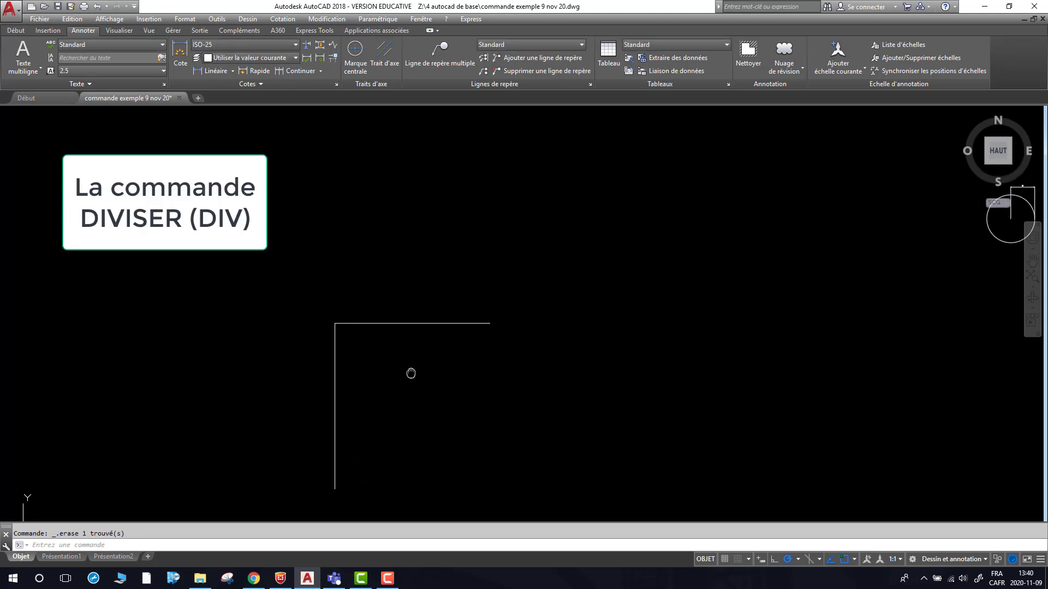
{"action": "type", "text": "v"}
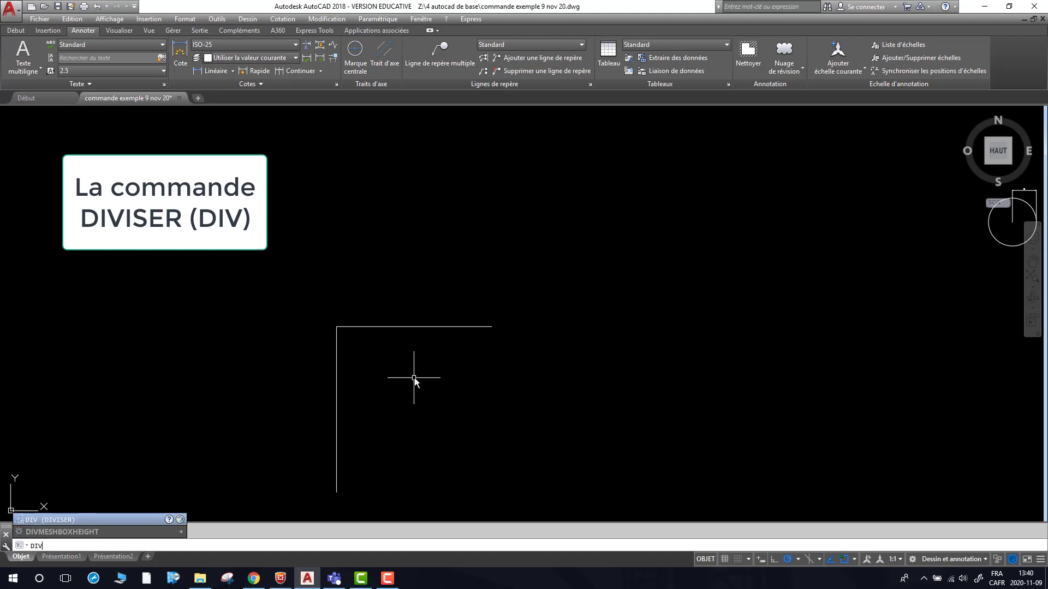
{"action": "key", "text": "Return"}
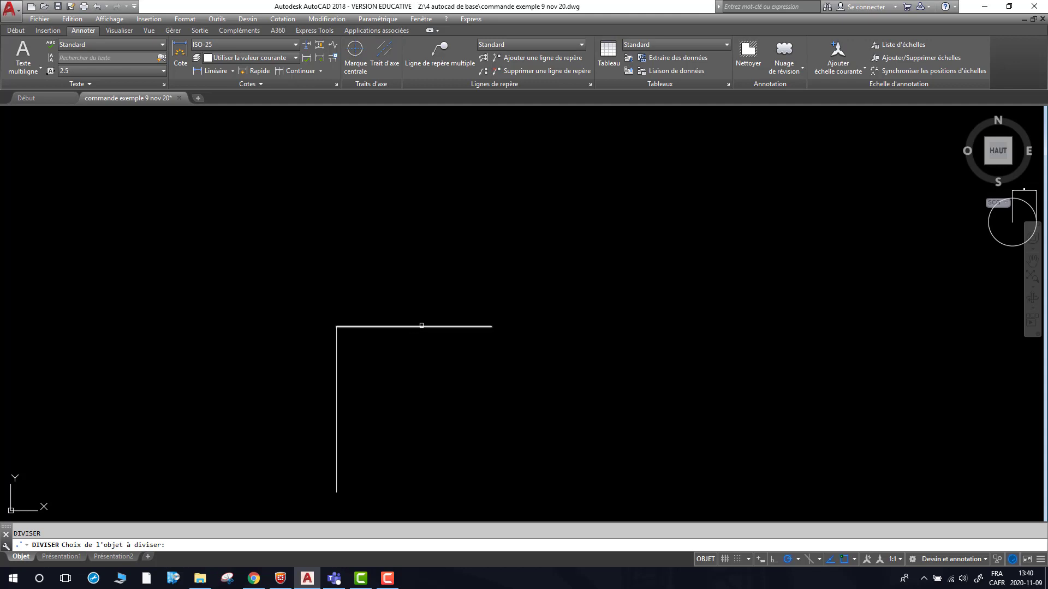
{"action": "left_click", "coordinate": [421, 326]}
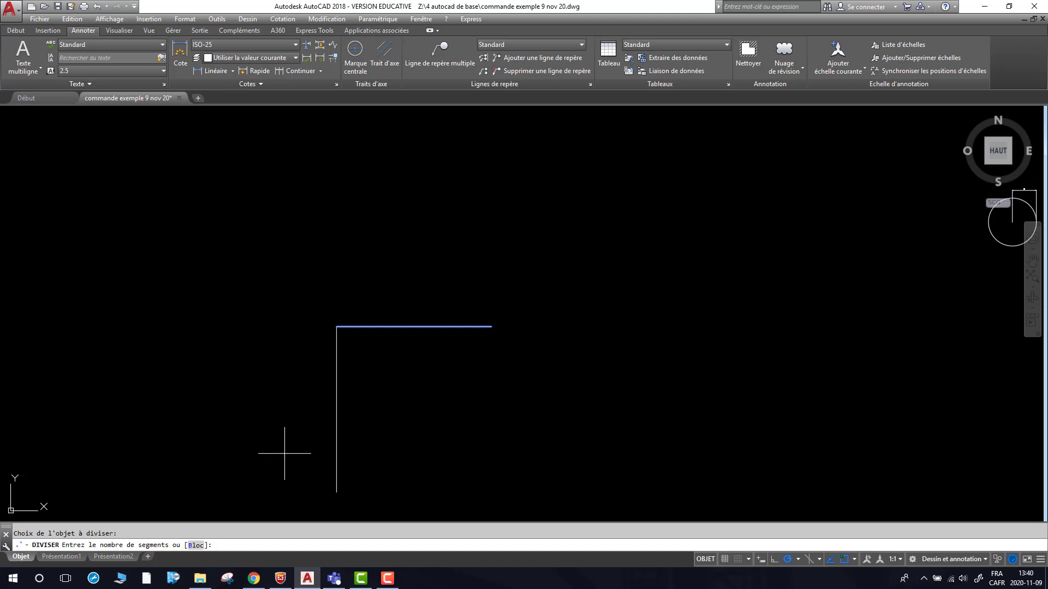
{"action": "key", "text": "Return"}
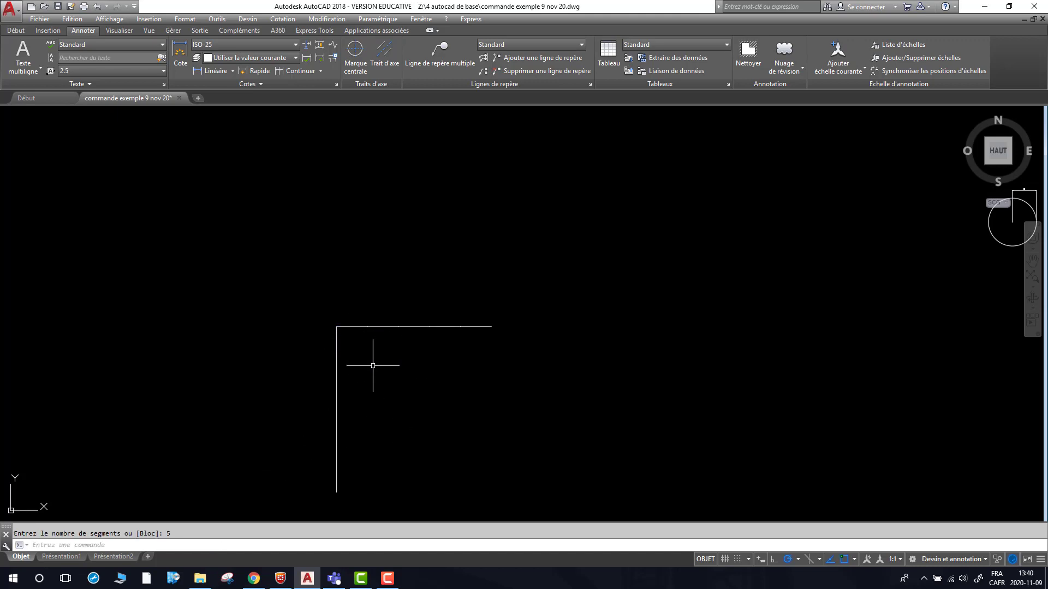
{"action": "scroll", "coordinate": [404, 338], "scroll_direction": "up", "scroll_amount": 6}
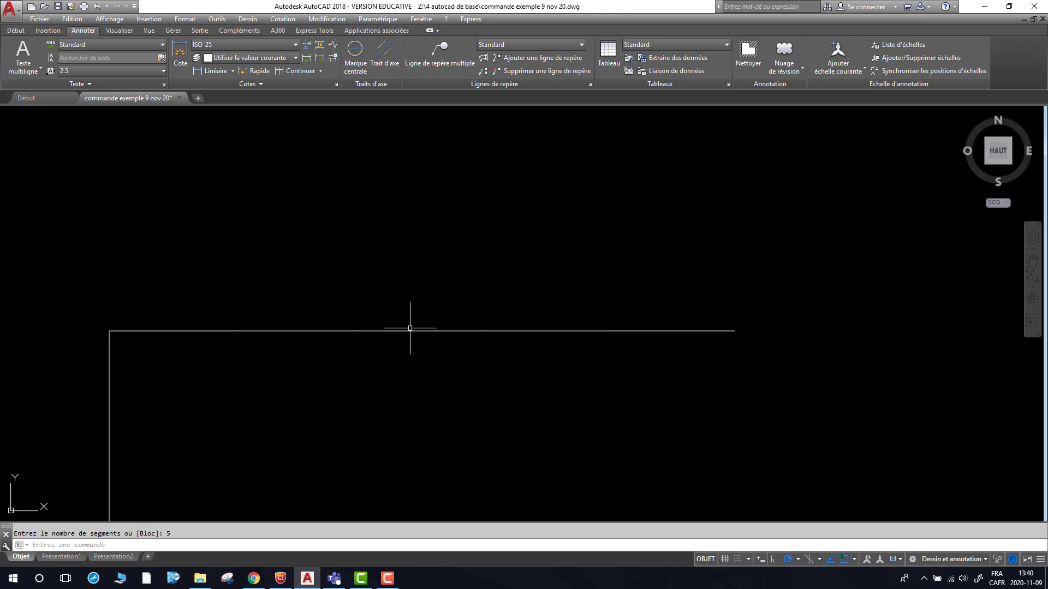
{"action": "scroll", "coordinate": [412, 329], "scroll_direction": "down", "scroll_amount": 4}
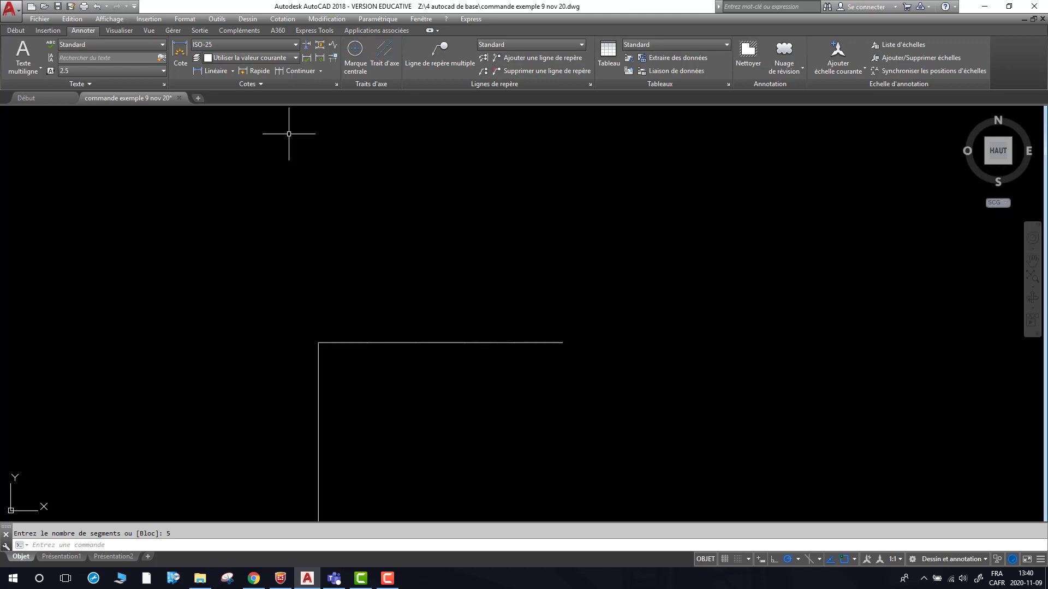
{"action": "left_click", "coordinate": [16, 30]}
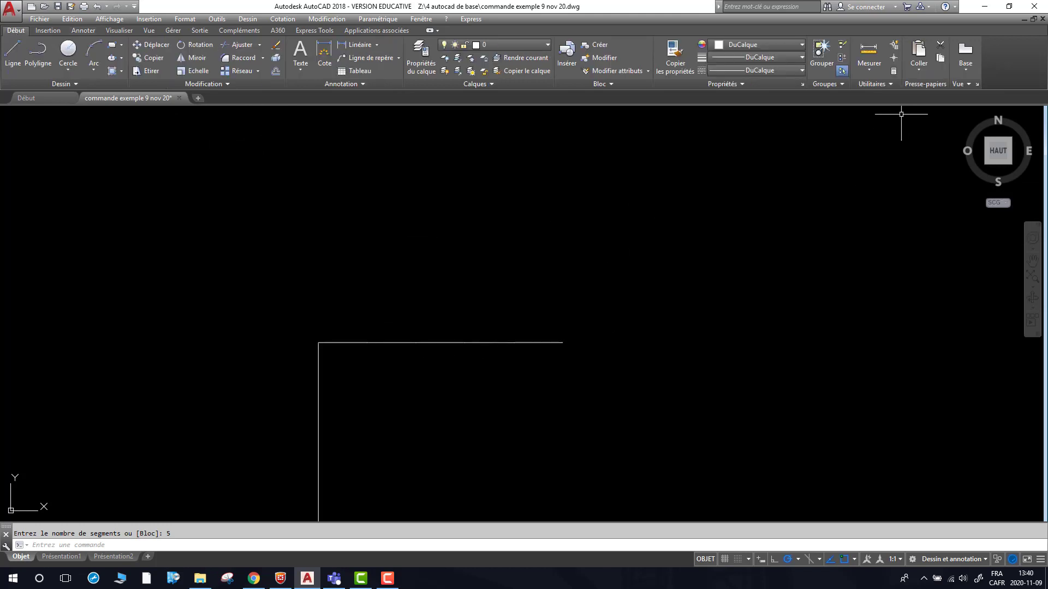
{"action": "left_click", "coordinate": [890, 85]}
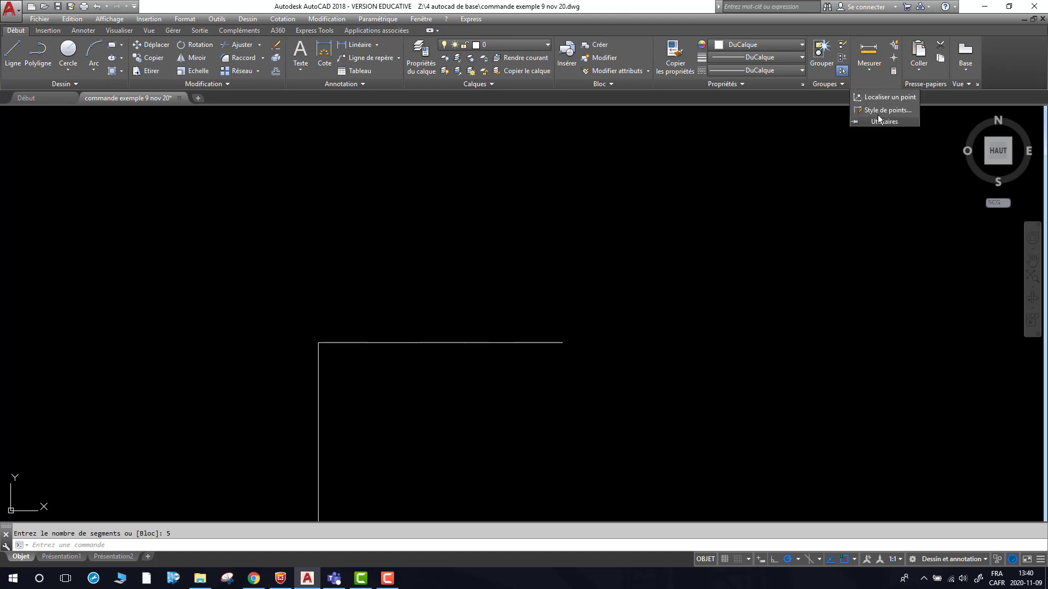
{"action": "left_click", "coordinate": [799, 169]}
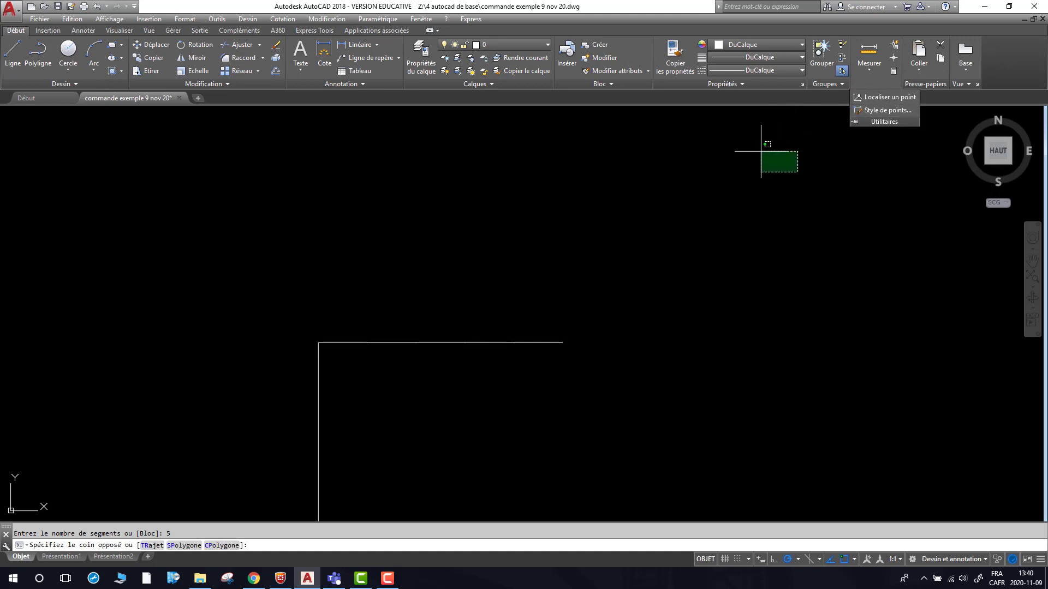
{"action": "key", "text": "Escape"}
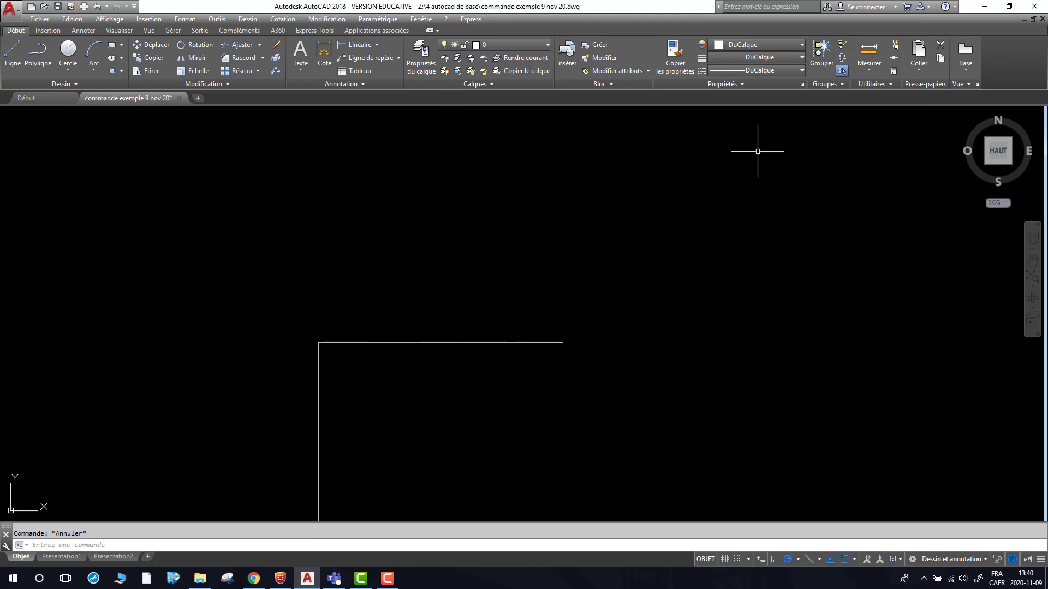
Set the point style to the circle crossed by an X, so the division points are marked on the line
{"action": "left_click", "coordinate": [876, 84]}
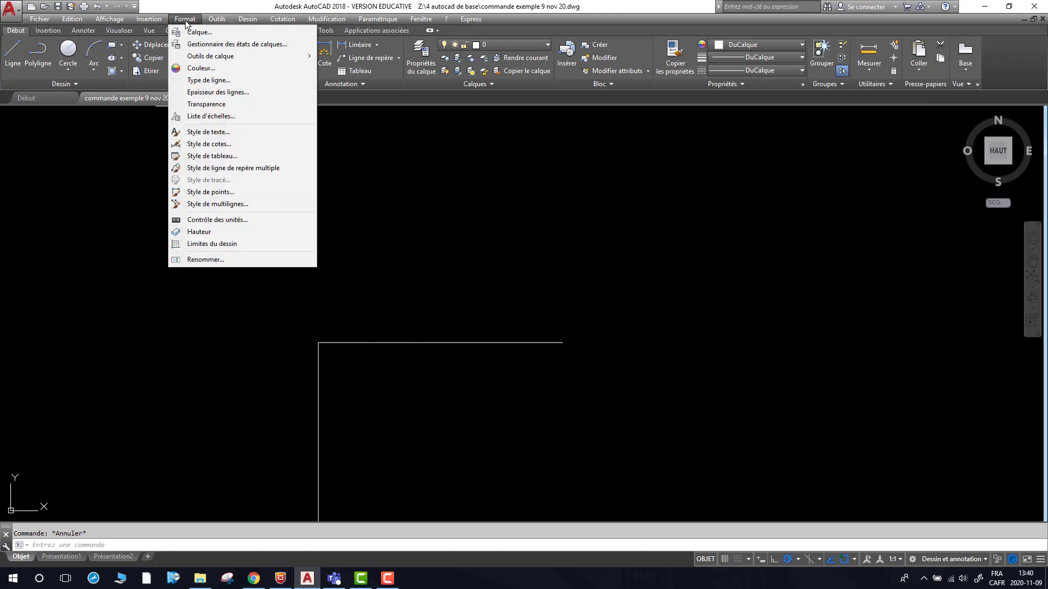
{"action": "left_click", "coordinate": [216, 193]}
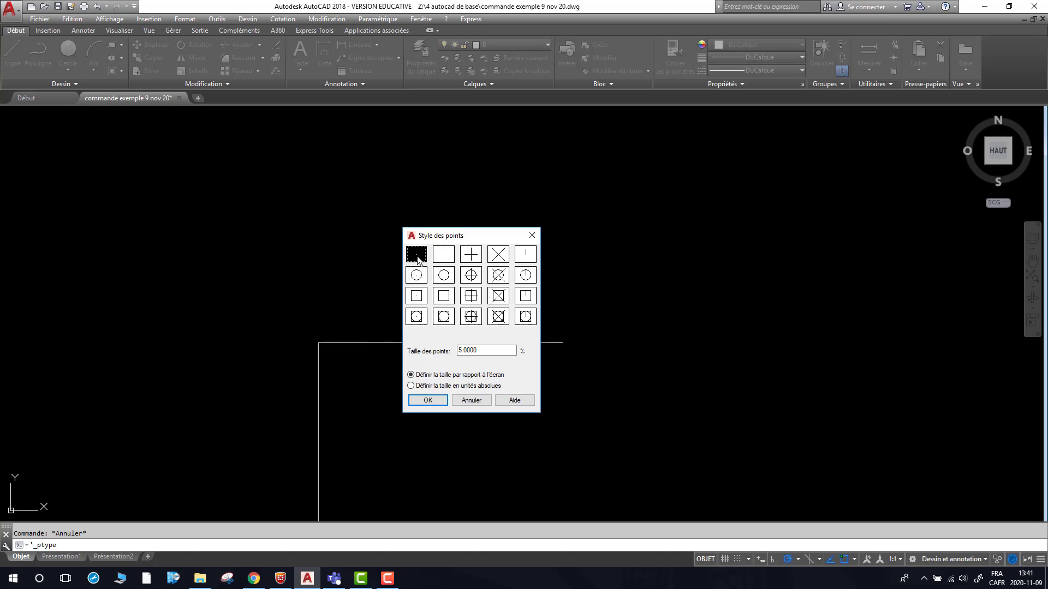
{"action": "left_click", "coordinate": [498, 278]}
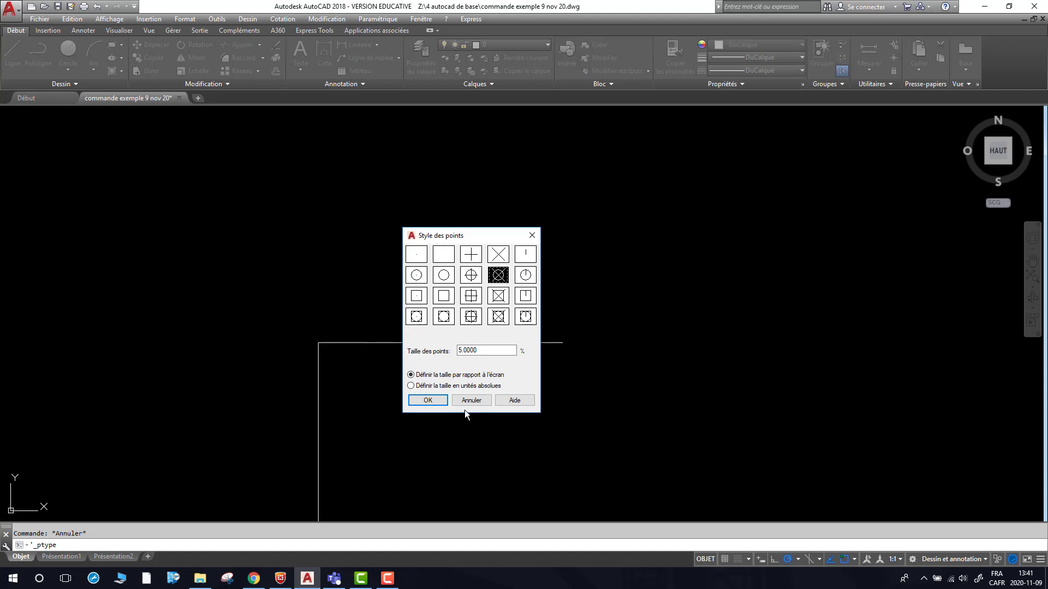
{"action": "left_click", "coordinate": [426, 400]}
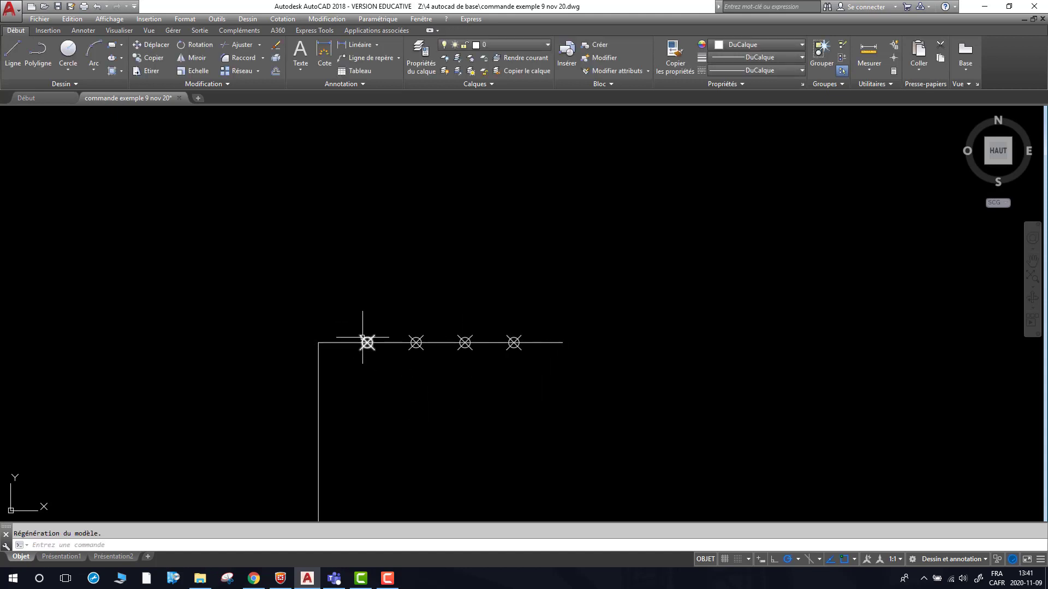
Start a line and turn on the Noeud (node) object snap for picking its points
{"action": "key", "text": "Return"}
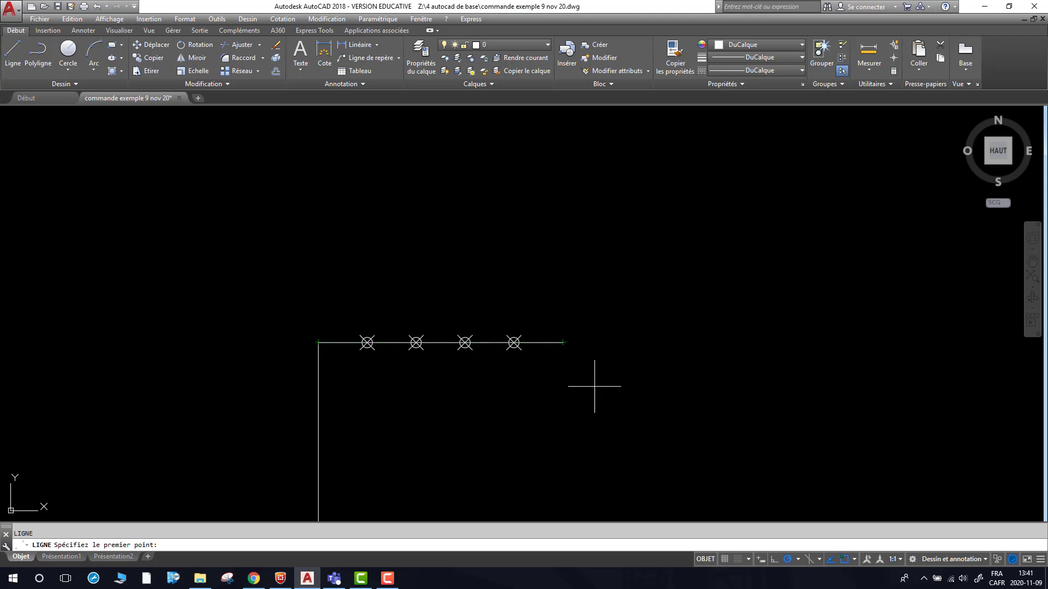
{"action": "left_click", "coordinate": [854, 560]}
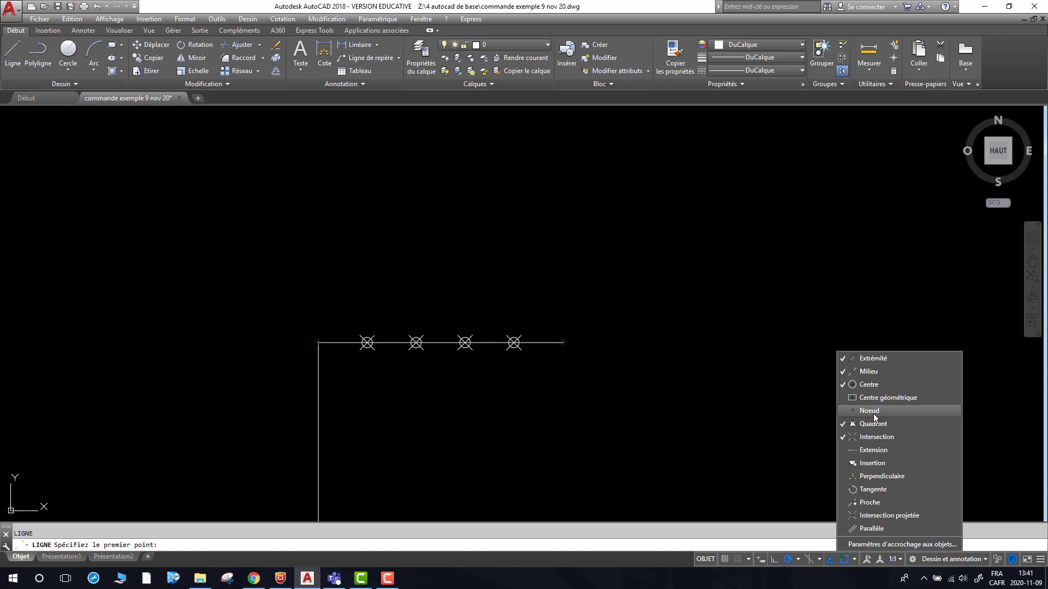
{"action": "left_click", "coordinate": [787, 413]}
Draw a zigzag of lines through the four division points, from the rightmost to the leftmost, with three peaks above the horizontal line
{"action": "left_click", "coordinate": [514, 342]}
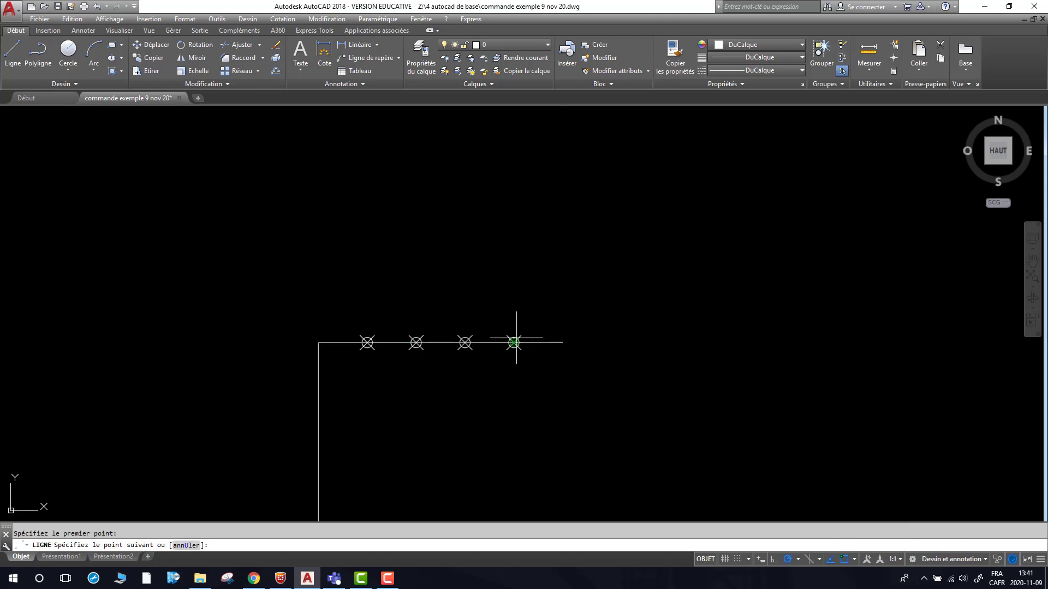
{"action": "left_click", "coordinate": [519, 284]}
{"action": "left_click", "coordinate": [464, 342]}
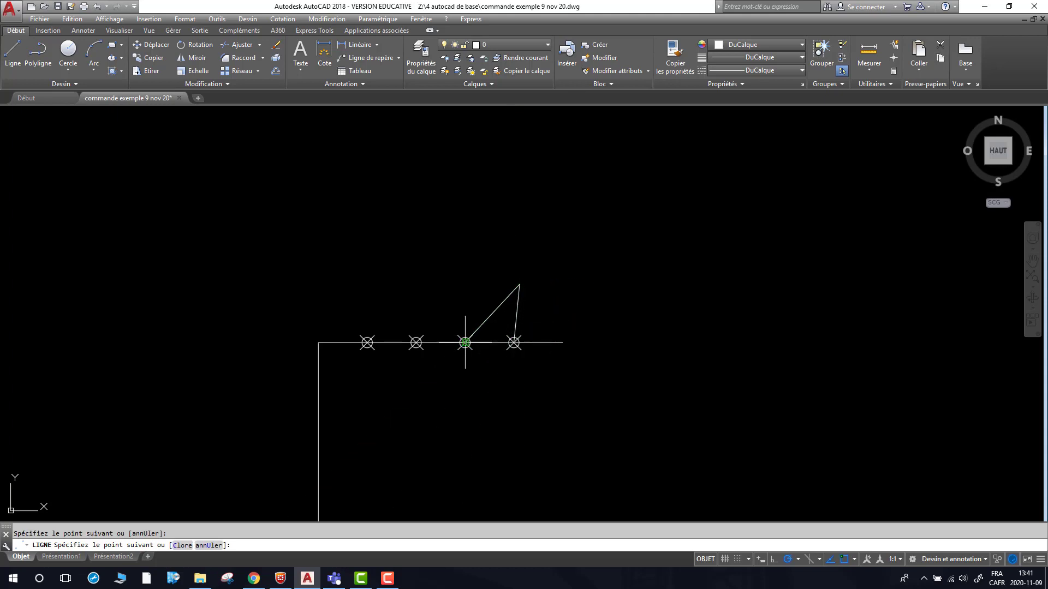
{"action": "left_click", "coordinate": [430, 282]}
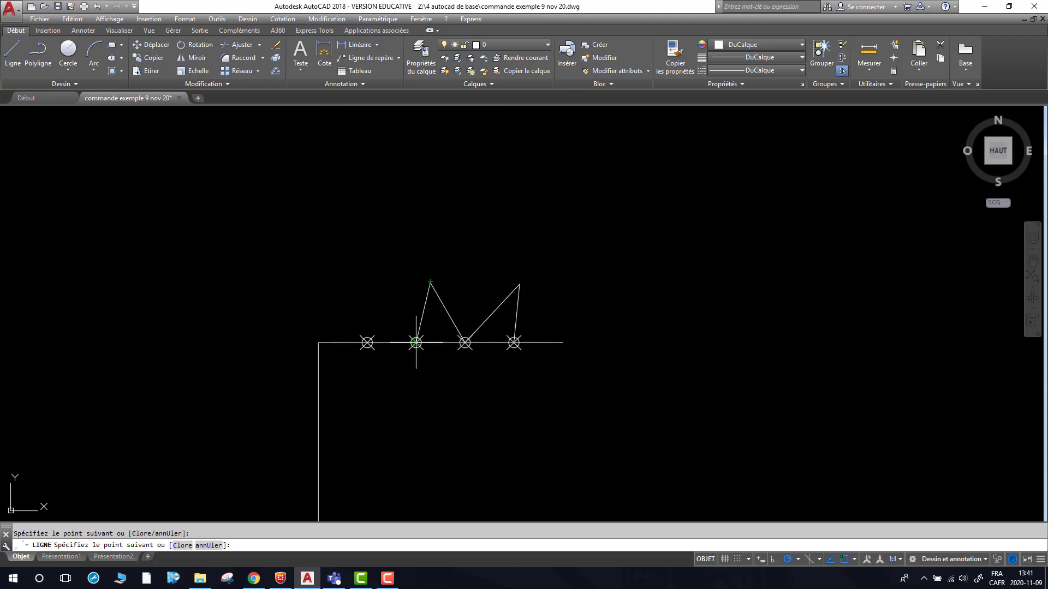
{"action": "left_click", "coordinate": [416, 342]}
{"action": "left_click", "coordinate": [386, 290]}
{"action": "left_click", "coordinate": [367, 342]}
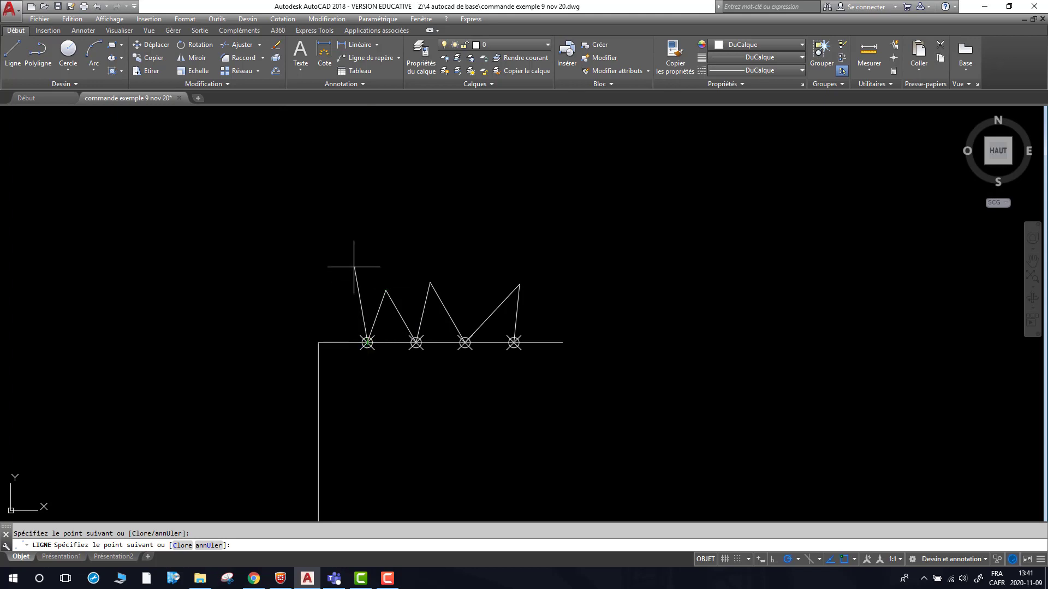
{"action": "key", "text": "Escape"}
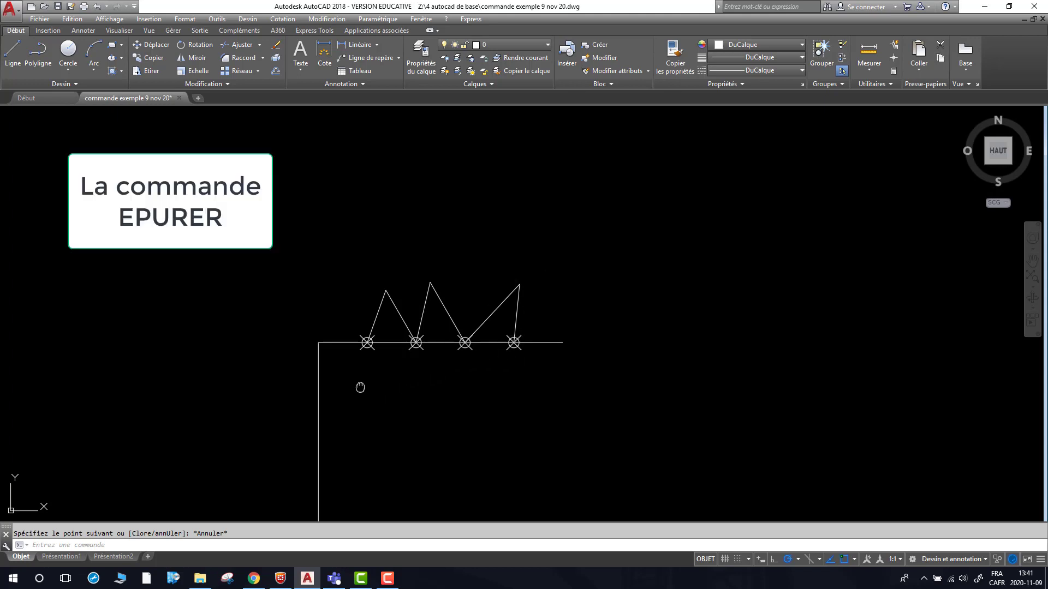
Draw a line from the corner down over the upper part of the vertical line, continued by a short horizontal segment to the right
{"action": "mouse_move", "coordinate": [360, 388]}
{"action": "middle_mouse_down"}
{"action": "mouse_move", "coordinate": [409, 296]}
{"action": "mouse_move", "coordinate": [422, 316]}
{"action": "middle_mouse_up"}
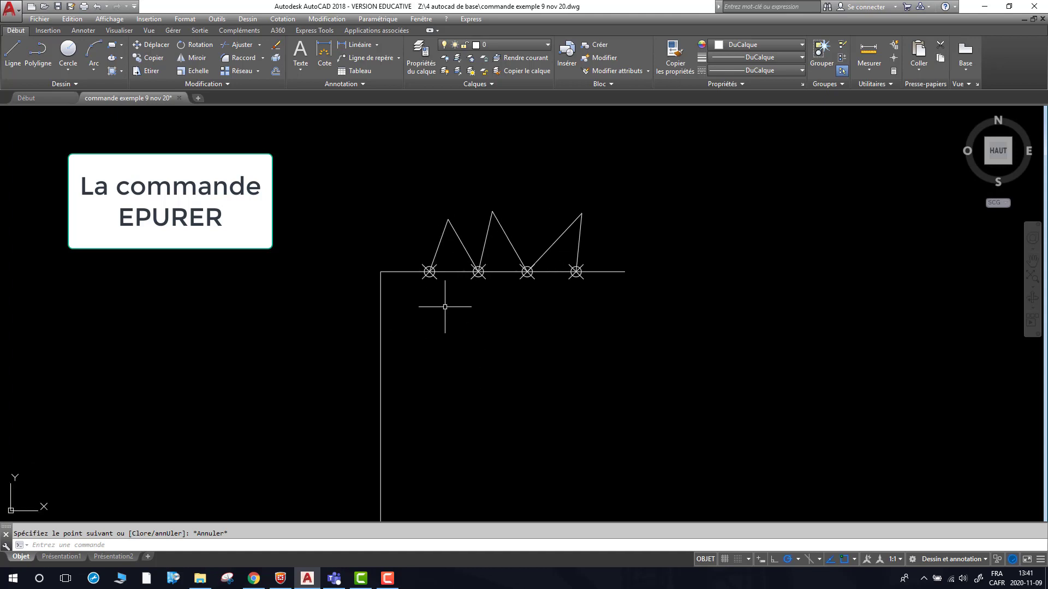
{"action": "key", "text": "Return"}
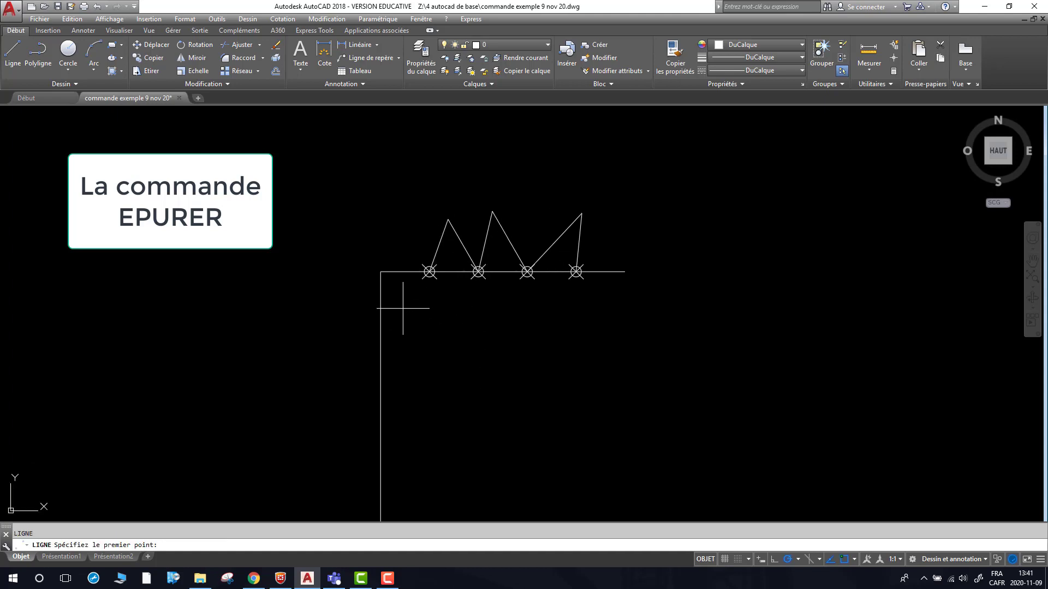
{"action": "left_click", "coordinate": [380, 271]}
{"action": "left_click", "coordinate": [381, 350]}
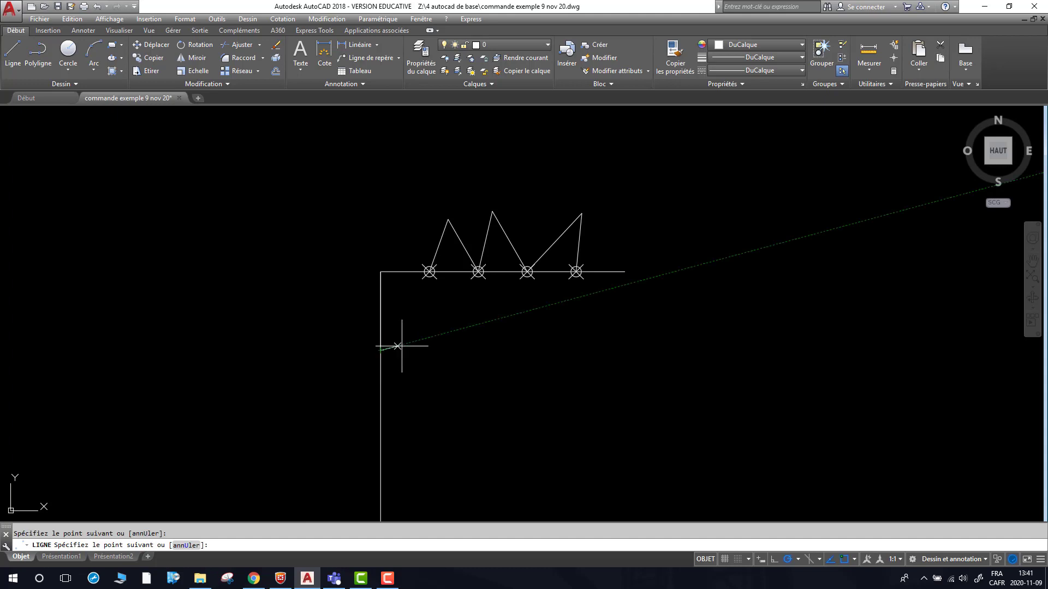
{"action": "left_click", "coordinate": [471, 350]}
{"action": "key", "text": "Escape"}
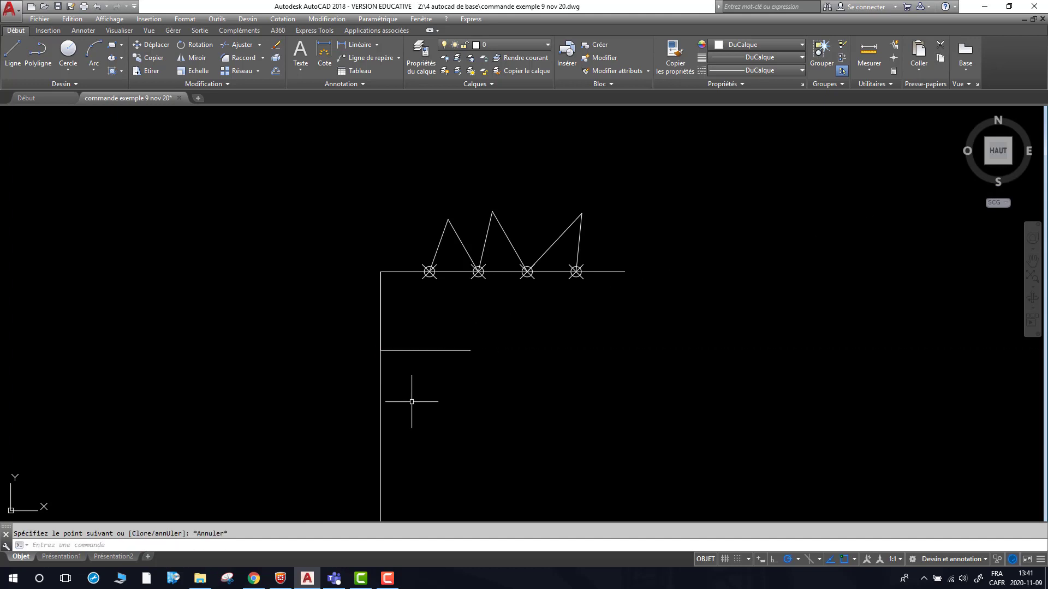
Check the overlap by selecting the long vertical line and the shorter line on top of it in turn
{"action": "left_click", "coordinate": [381, 374]}
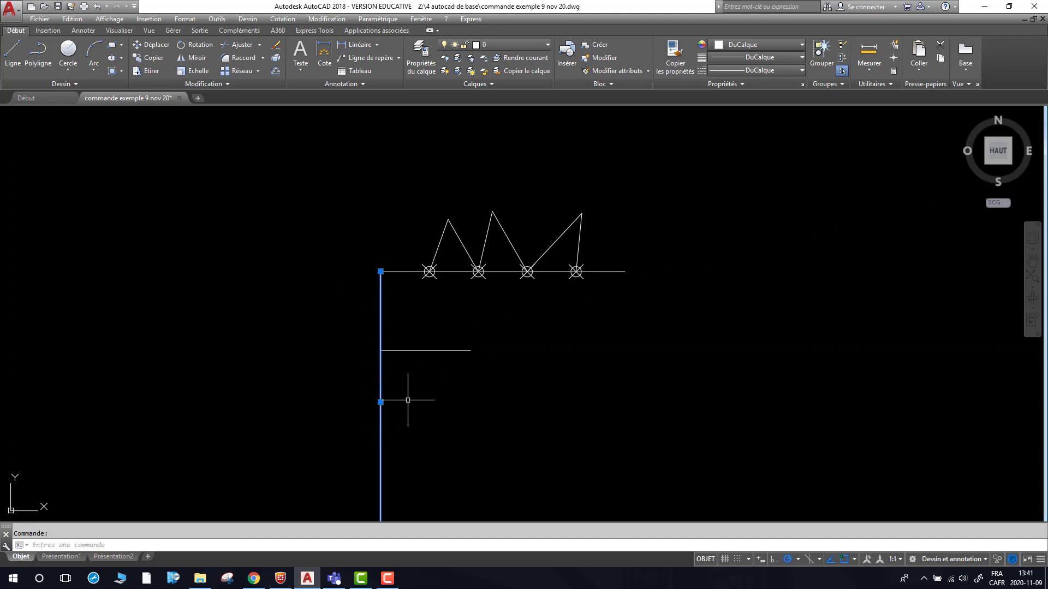
{"action": "key", "text": "Escape"}
{"action": "left_click", "coordinate": [380, 327]}
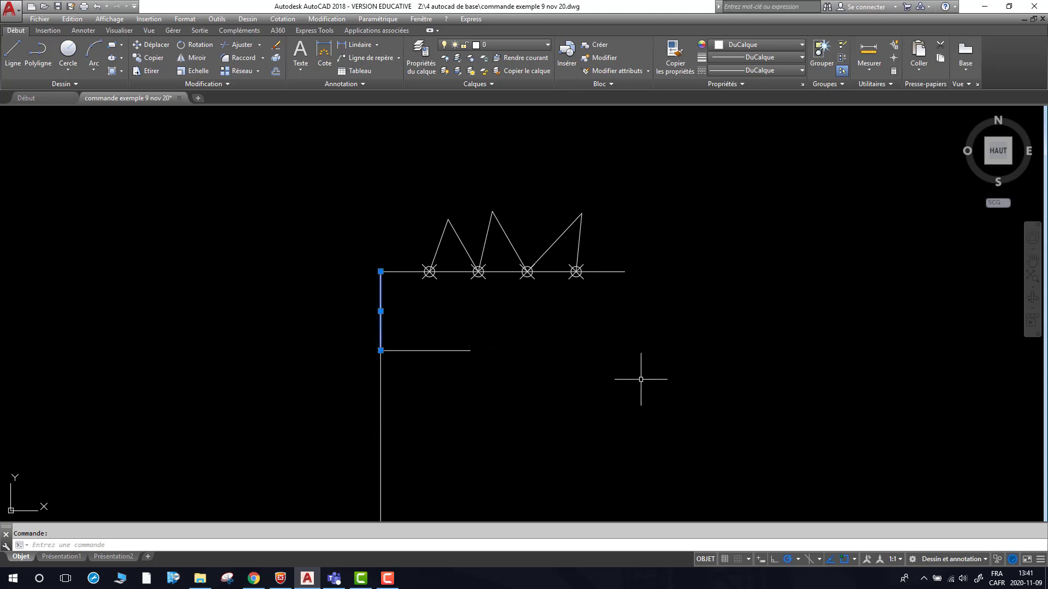
{"action": "key", "text": "Escape"}
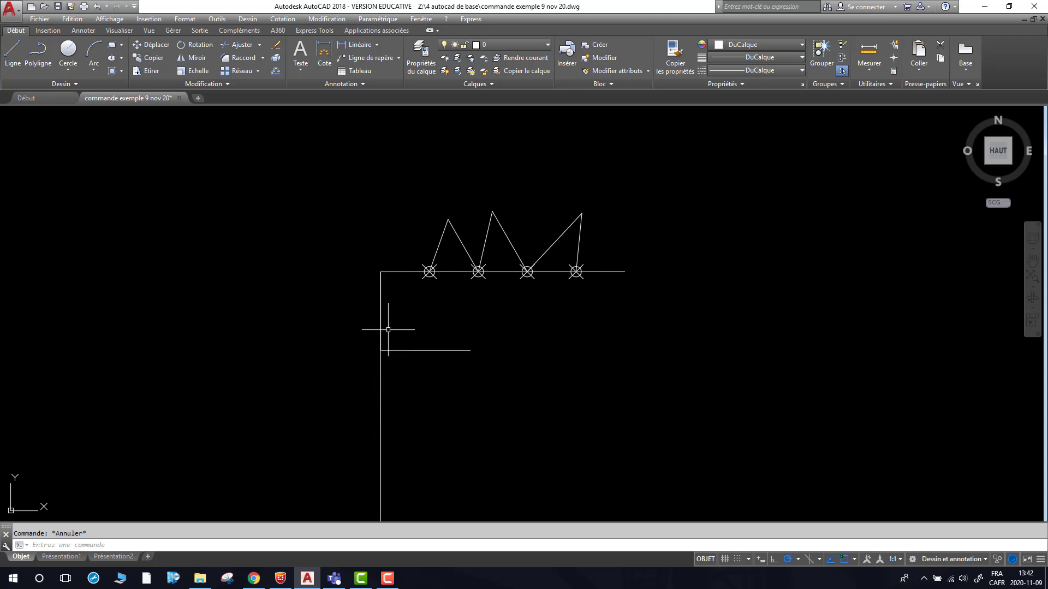
Run EPURER on the whole figure of lines and division points, accepting the default duplicate-removal settings
{"action": "scroll", "coordinate": [414, 347], "scroll_direction": "down", "scroll_amount": 3}
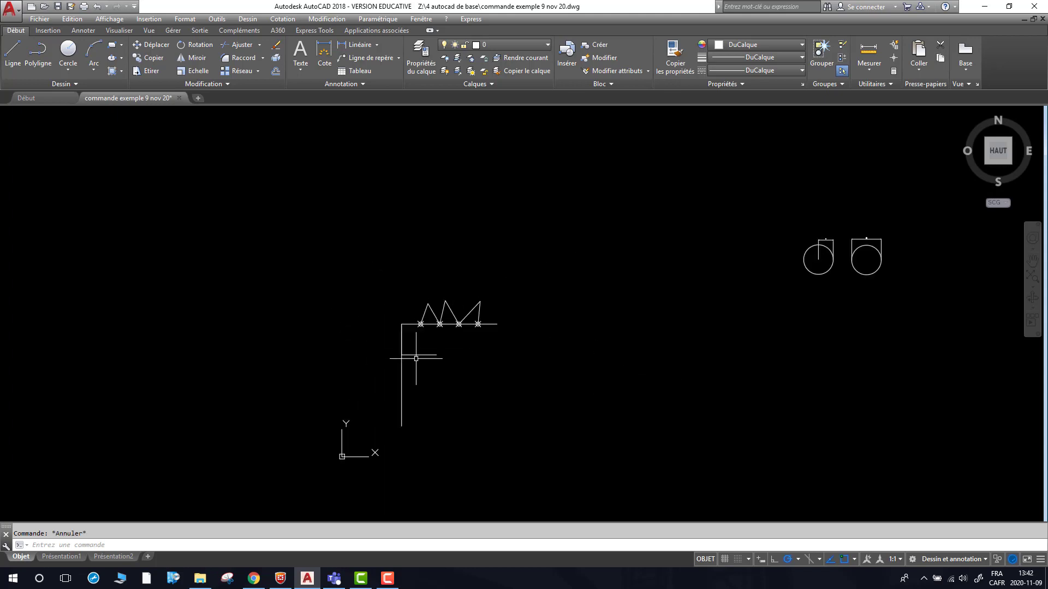
{"action": "scroll", "coordinate": [413, 340], "scroll_direction": "up", "scroll_amount": 5}
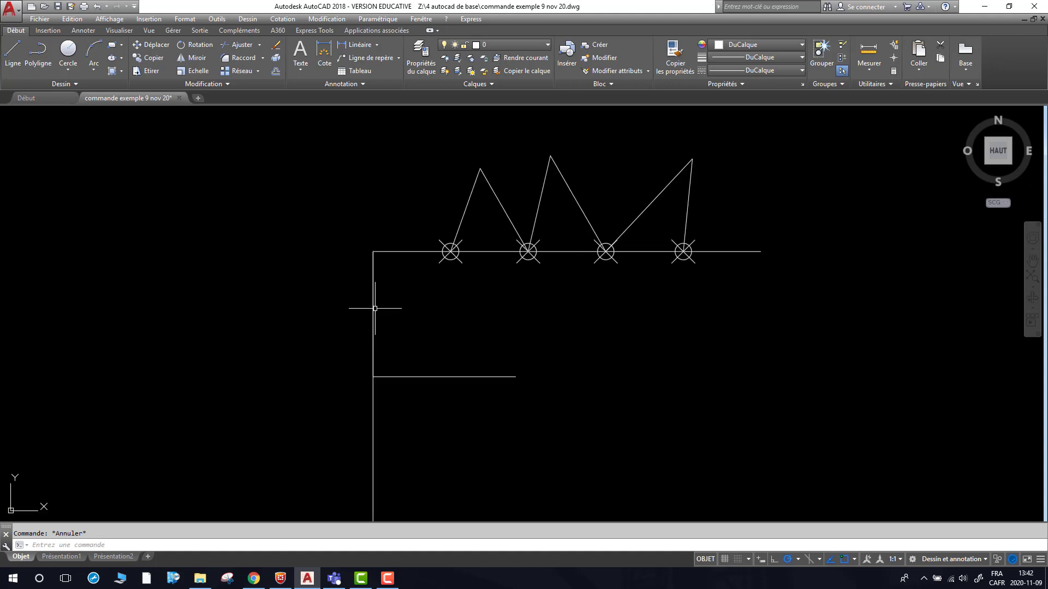
{"action": "scroll", "coordinate": [726, 339], "scroll_direction": "down", "scroll_amount": 3}
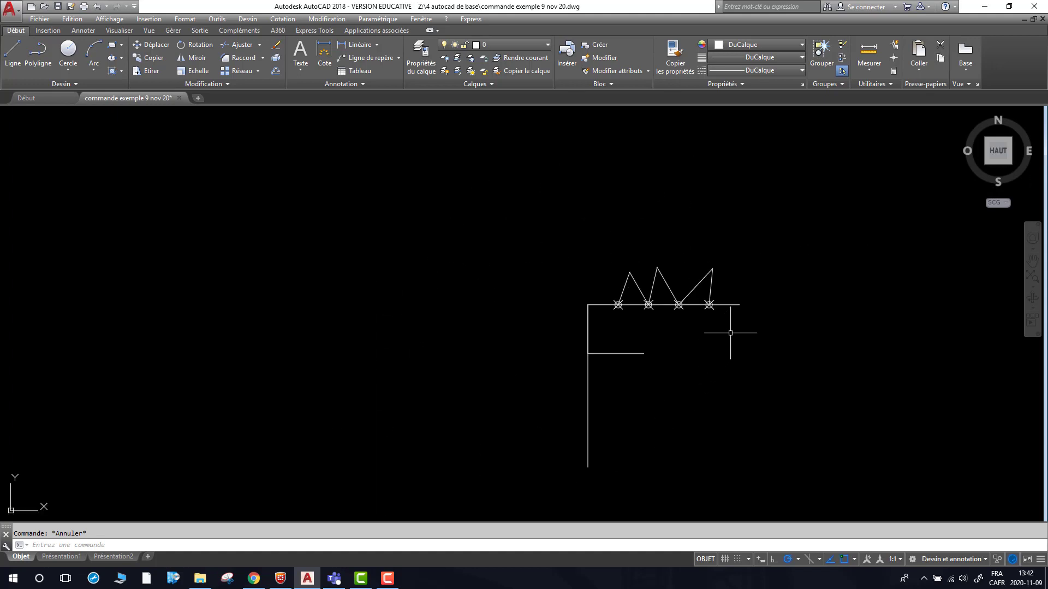
{"action": "mouse_move", "coordinate": [701, 428]}
{"action": "middle_mouse_down"}
{"action": "mouse_move", "coordinate": [585, 381]}
{"action": "mouse_move", "coordinate": [533, 388]}
{"action": "middle_mouse_up"}
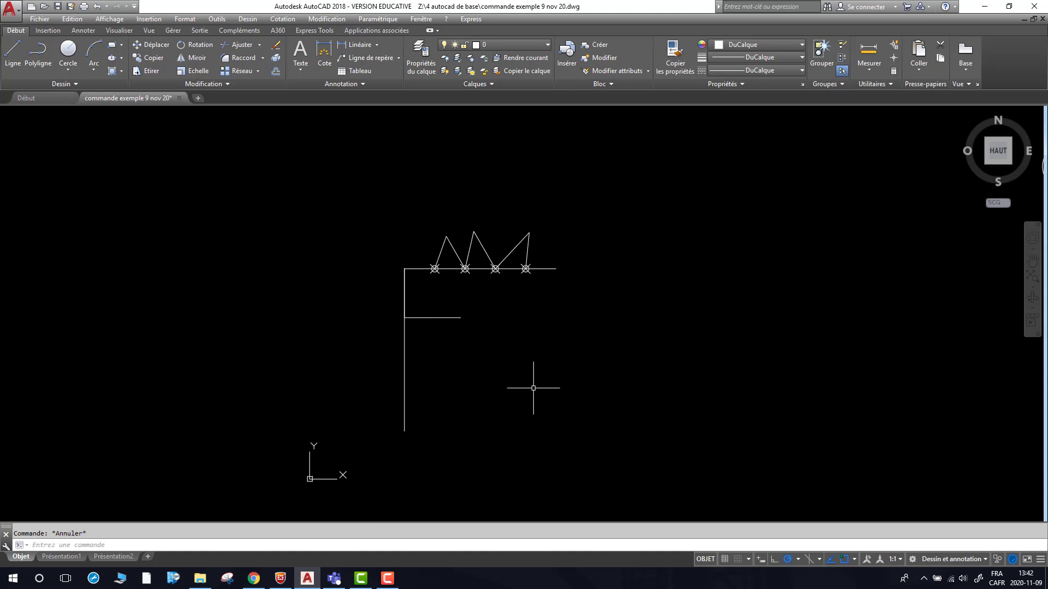
{"action": "type", "text": "pure"}
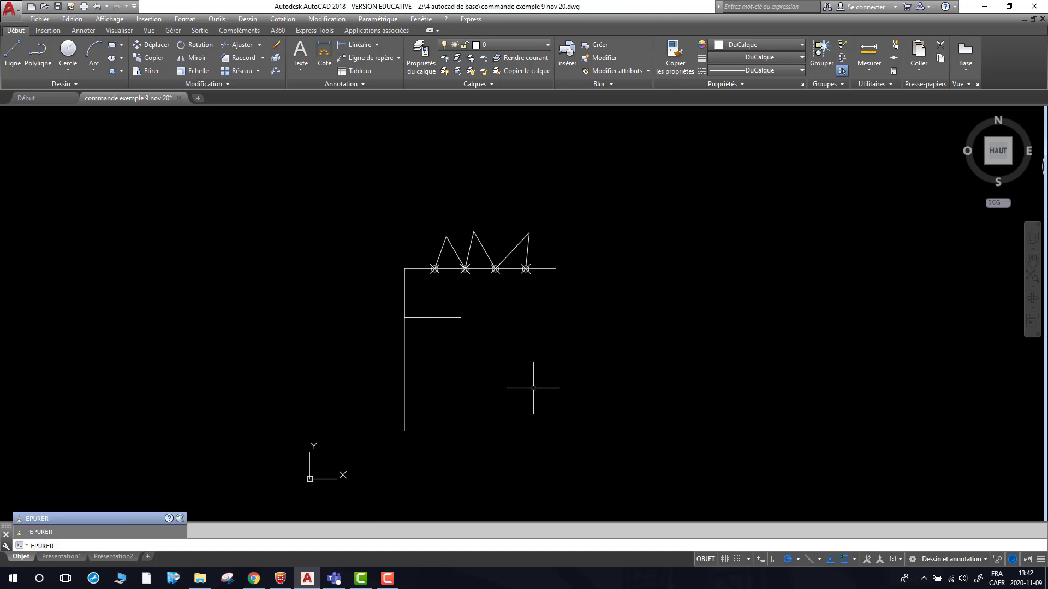
{"action": "type", "text": "r"}
{"action": "key", "text": "Return"}
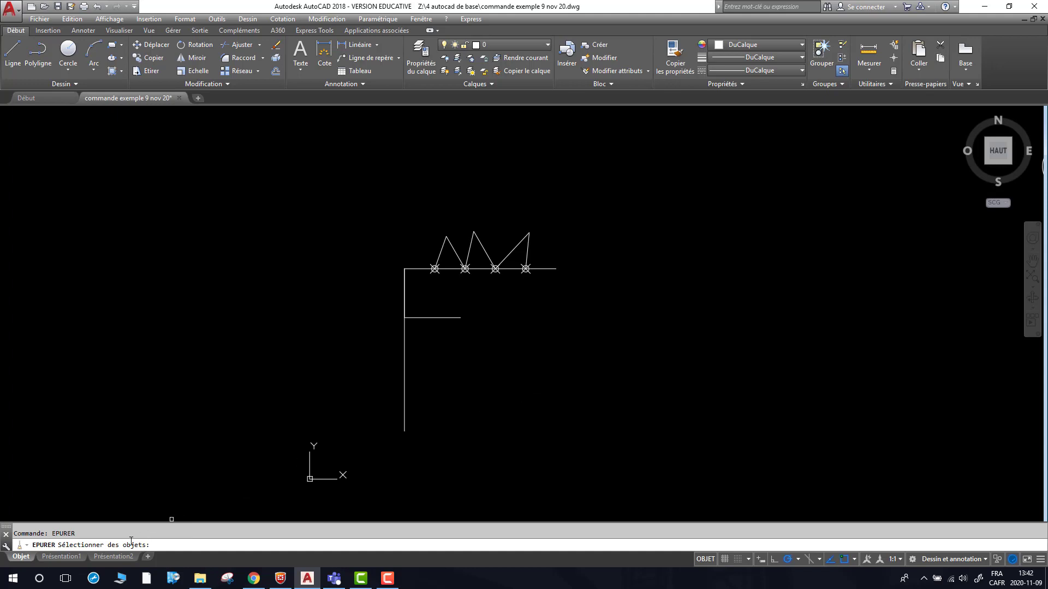
{"action": "left_click", "coordinate": [310, 175]}
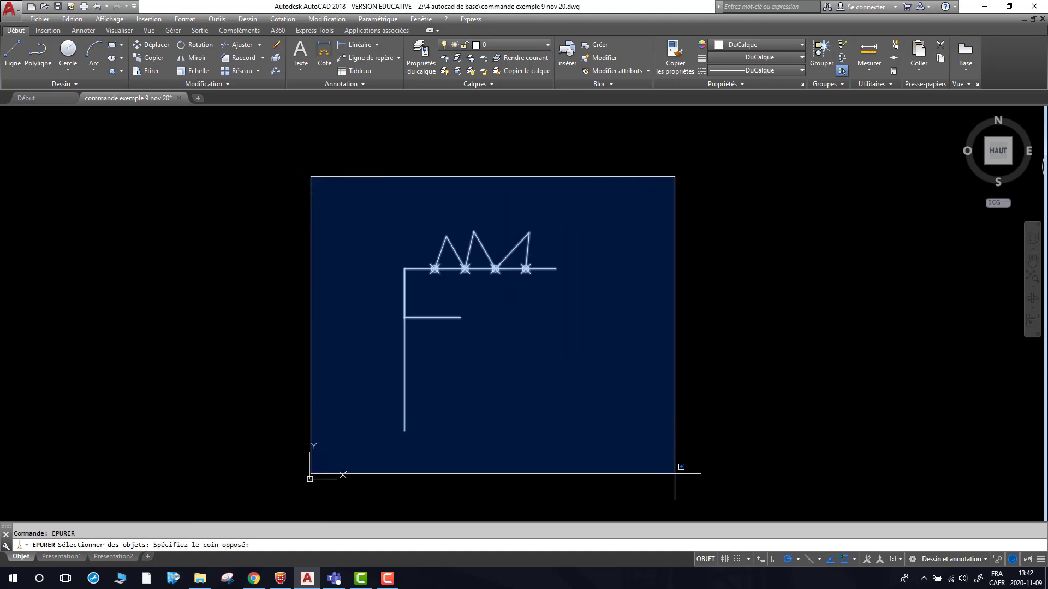
{"action": "left_click", "coordinate": [693, 477]}
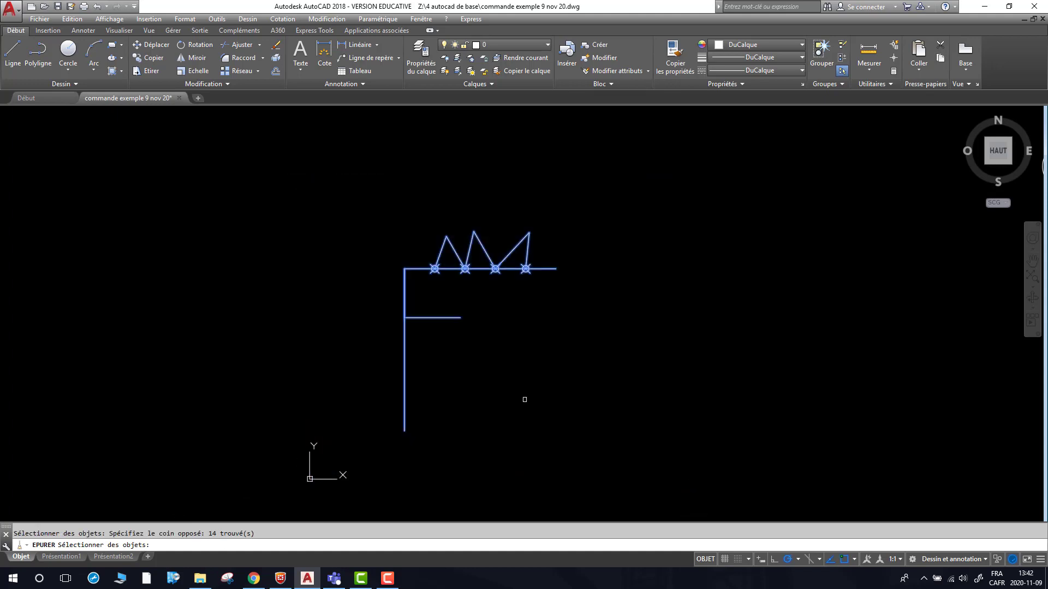
{"action": "key", "text": "Return"}
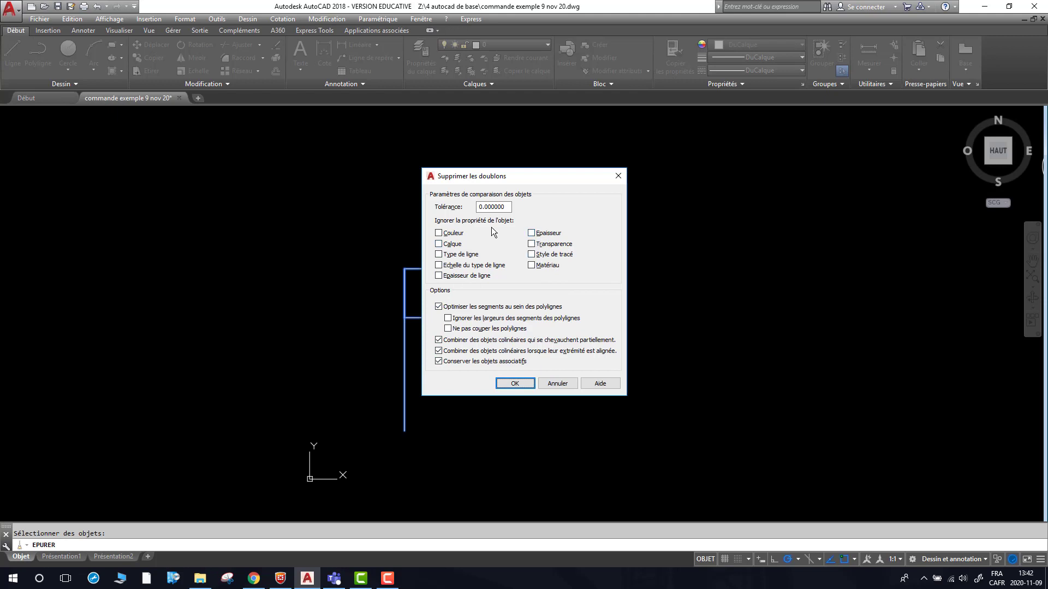
{"action": "left_click", "coordinate": [516, 384]}
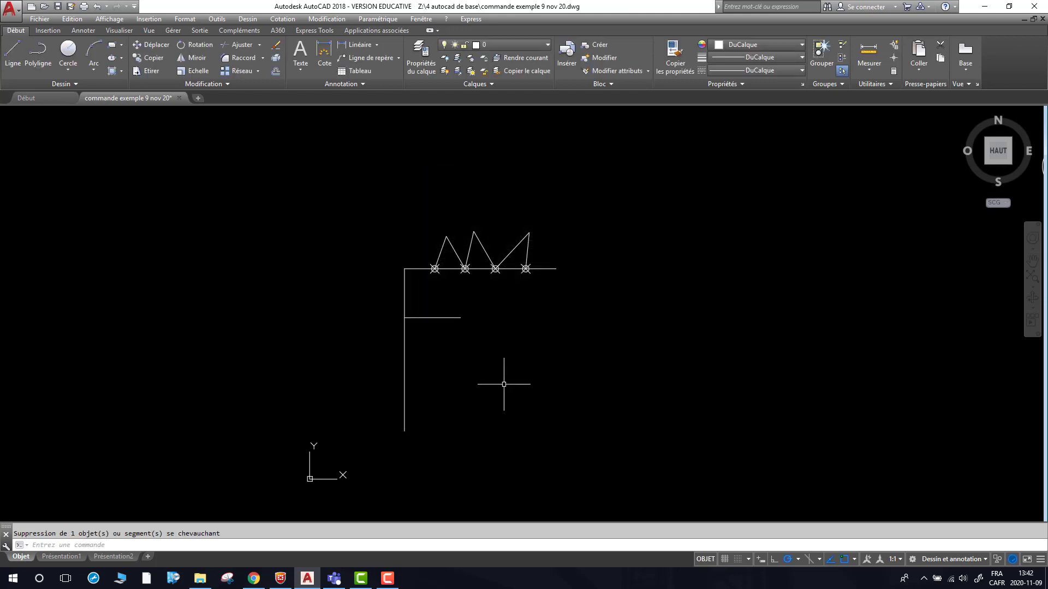
Check for a leftover duplicate by erasing the long vertical line, and undo the erasure
{"action": "left_click", "coordinate": [405, 299]}
{"action": "scroll", "coordinate": [406, 298], "scroll_direction": "up", "scroll_amount": 6}
{"action": "scroll", "coordinate": [440, 299], "scroll_direction": "down", "scroll_amount": 4}
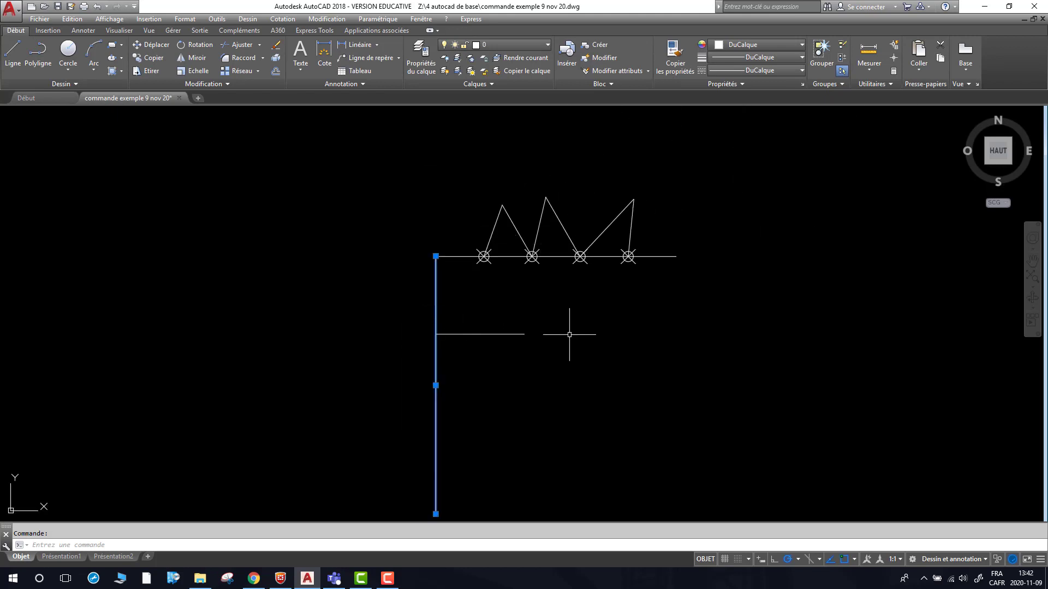
{"action": "key", "text": "Delete"}
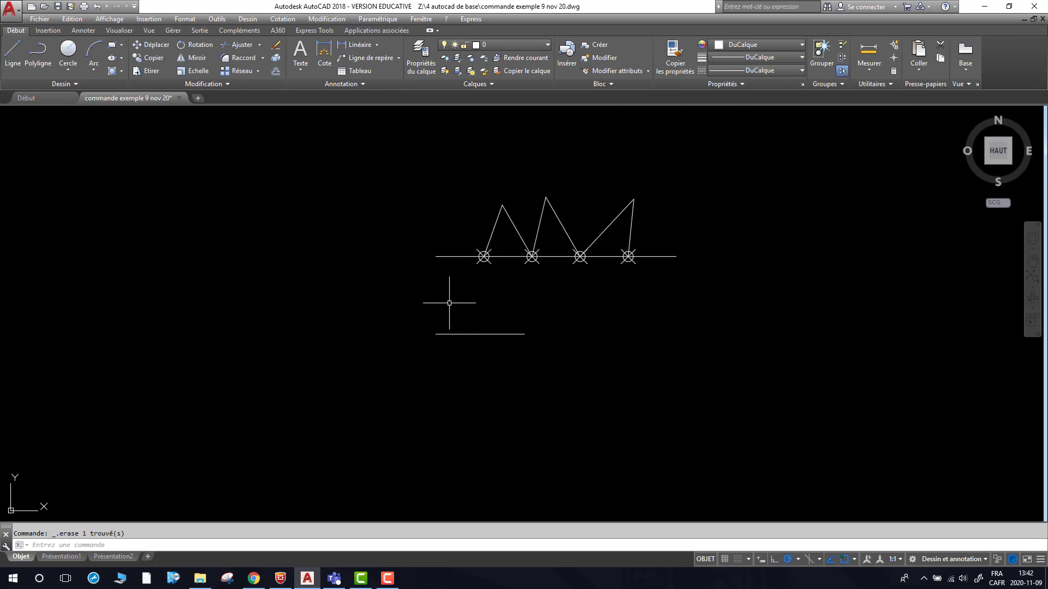
{"action": "key", "text": "ctrl+z"}
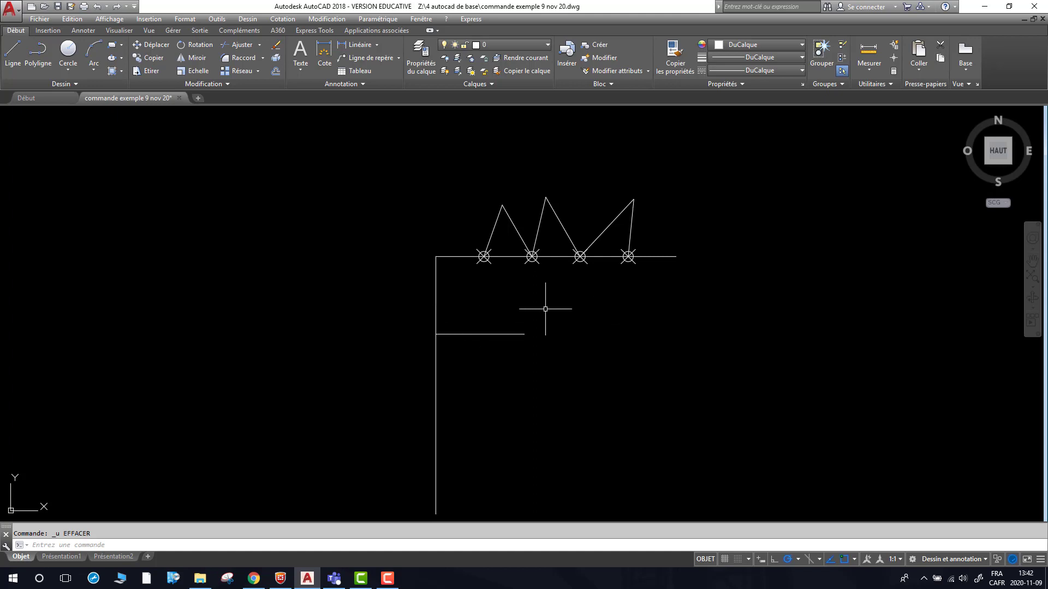
{"action": "scroll", "coordinate": [573, 311], "scroll_direction": "down", "scroll_amount": 4}
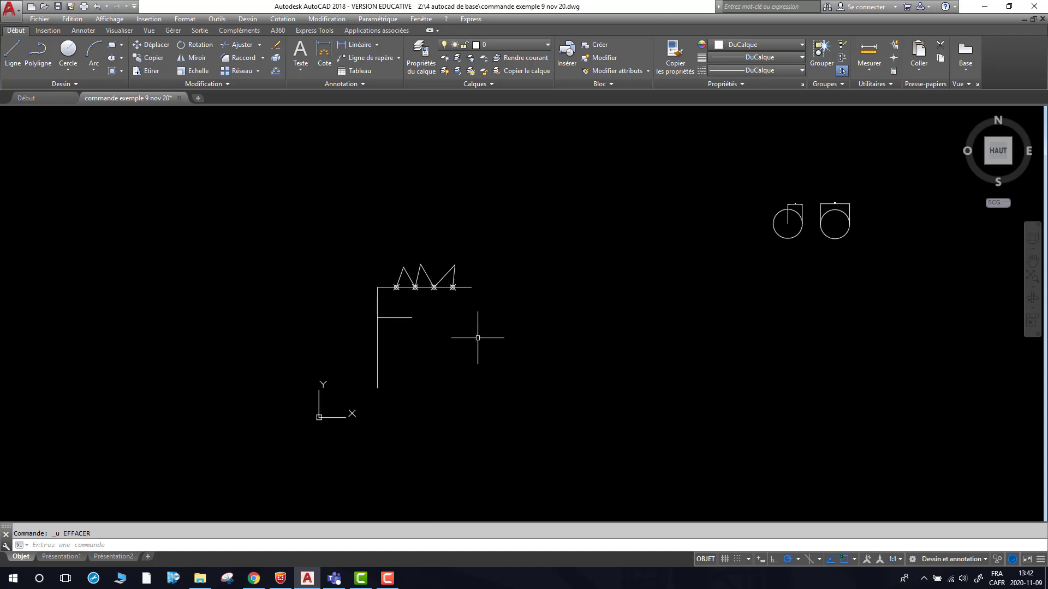